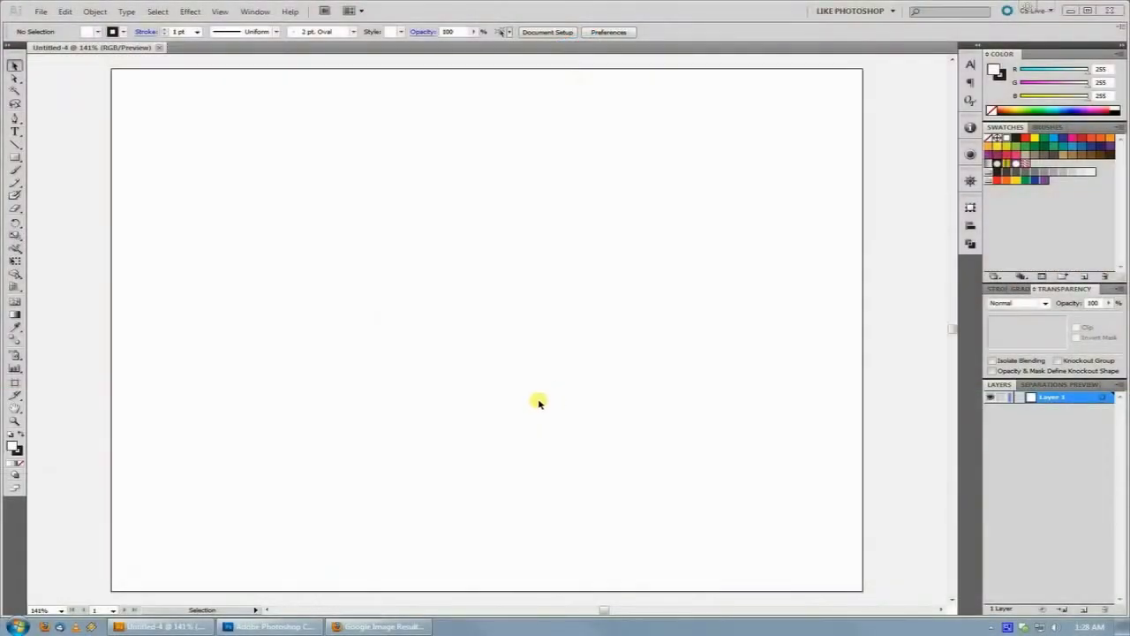
- Check the colour-ray reference image, then draw a long thin horizontal rectangle
{"action": "left_click", "coordinate": [380, 626]}
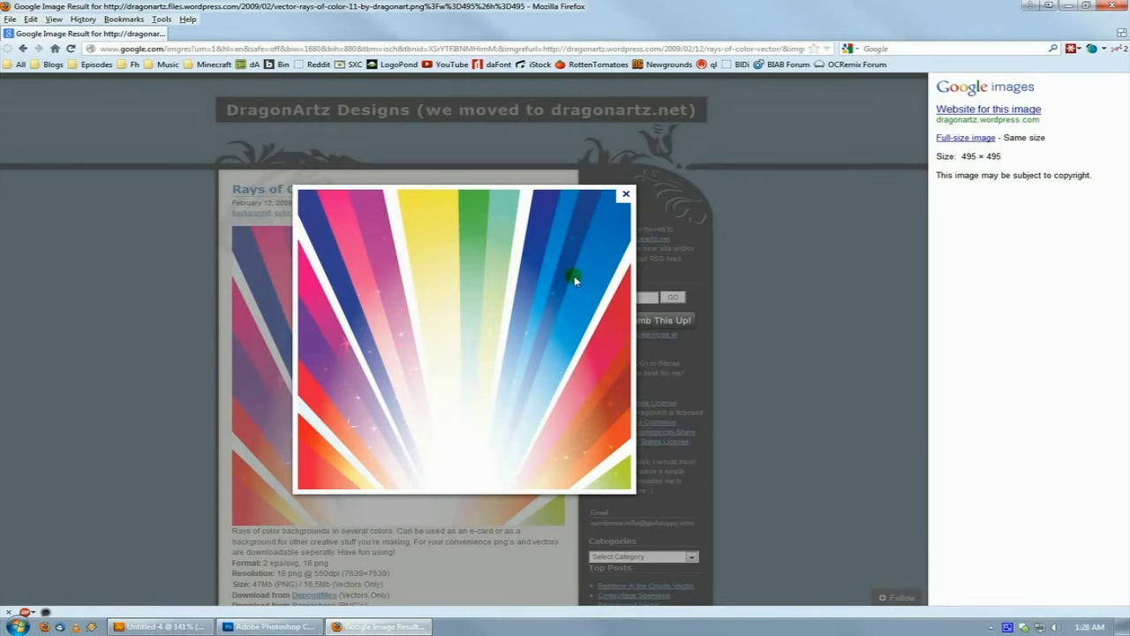
{"action": "left_click", "coordinate": [159, 626]}
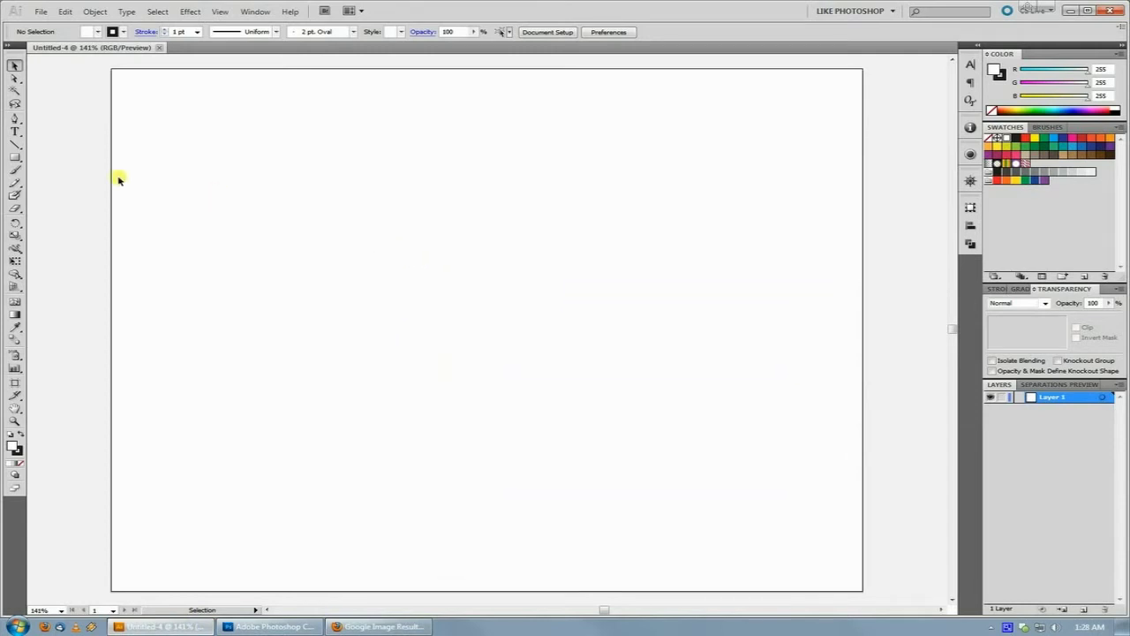
{"action": "left_click_drag", "start_coordinate": [16, 157], "coordinate": [39, 156]}
{"action": "left_click_drag", "start_coordinate": [174, 213], "coordinate": [598, 236]}
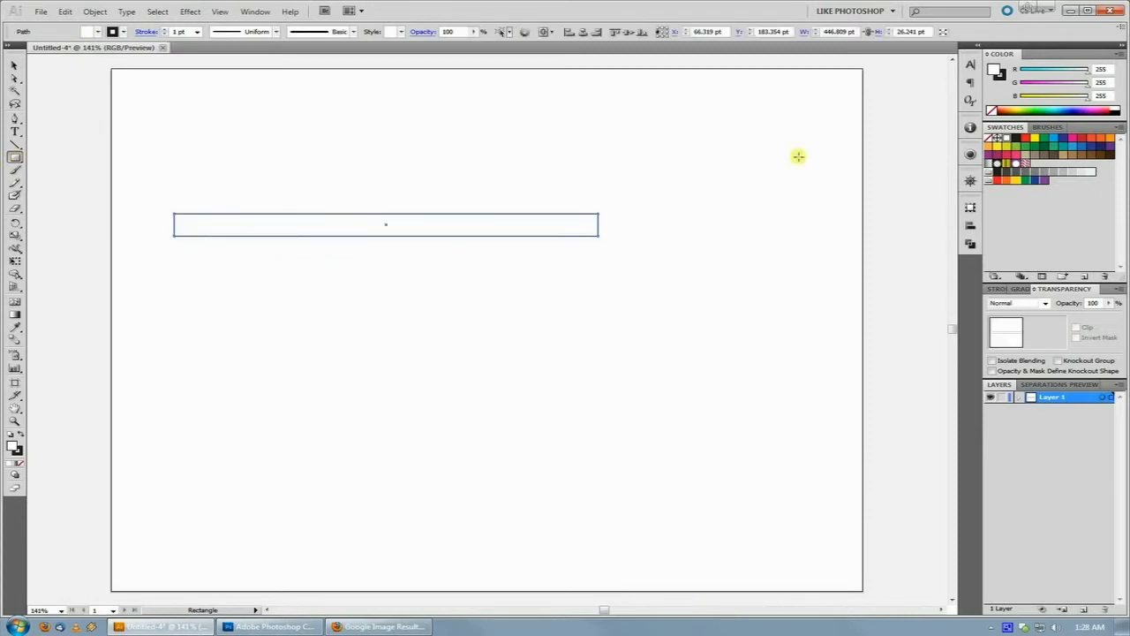
- Fill the rectangle solid black and set its stroke to None
{"action": "left_click", "coordinate": [1015, 139]}
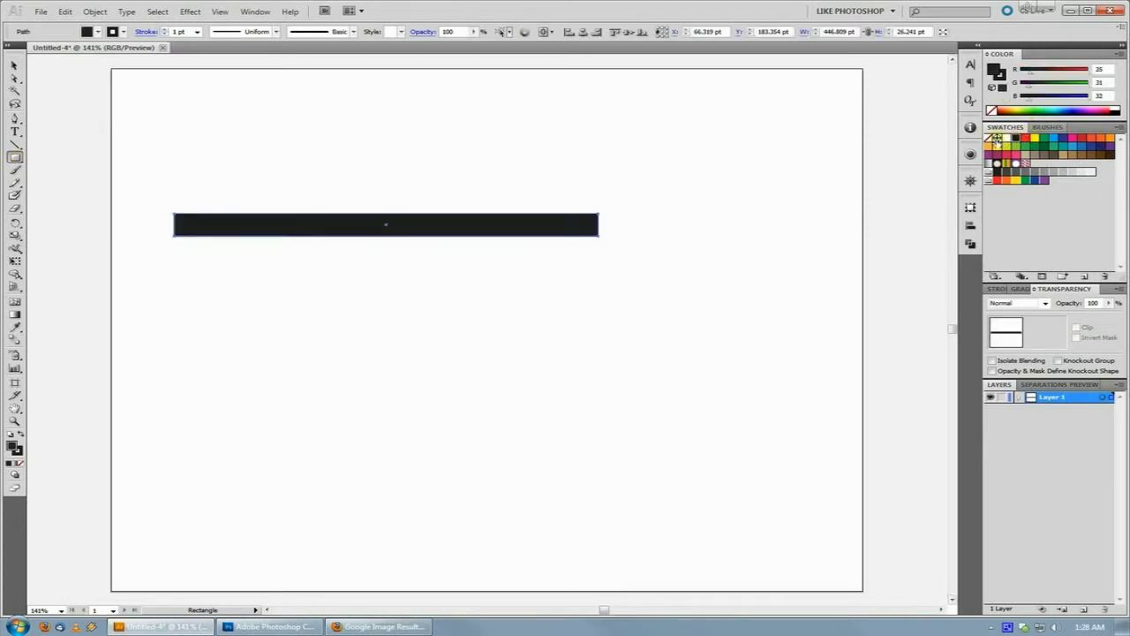
{"action": "key", "text": "x"}
{"action": "left_click", "coordinate": [989, 138]}
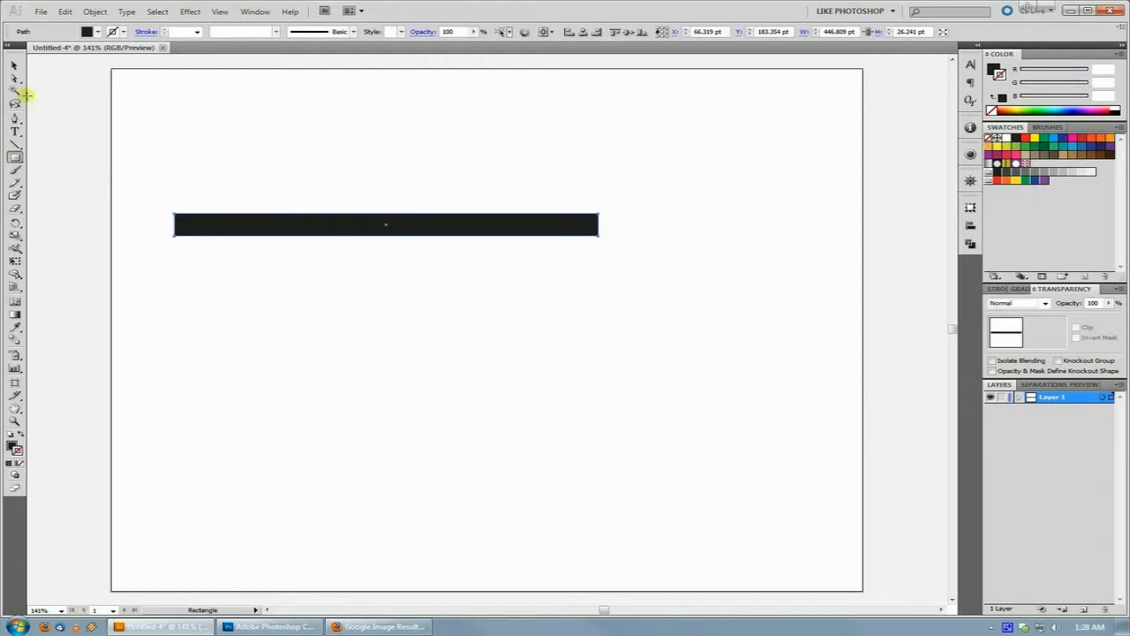
- Move the black bar lower on the artboard with the Direct Selection Tool
{"action": "left_click", "coordinate": [15, 80]}
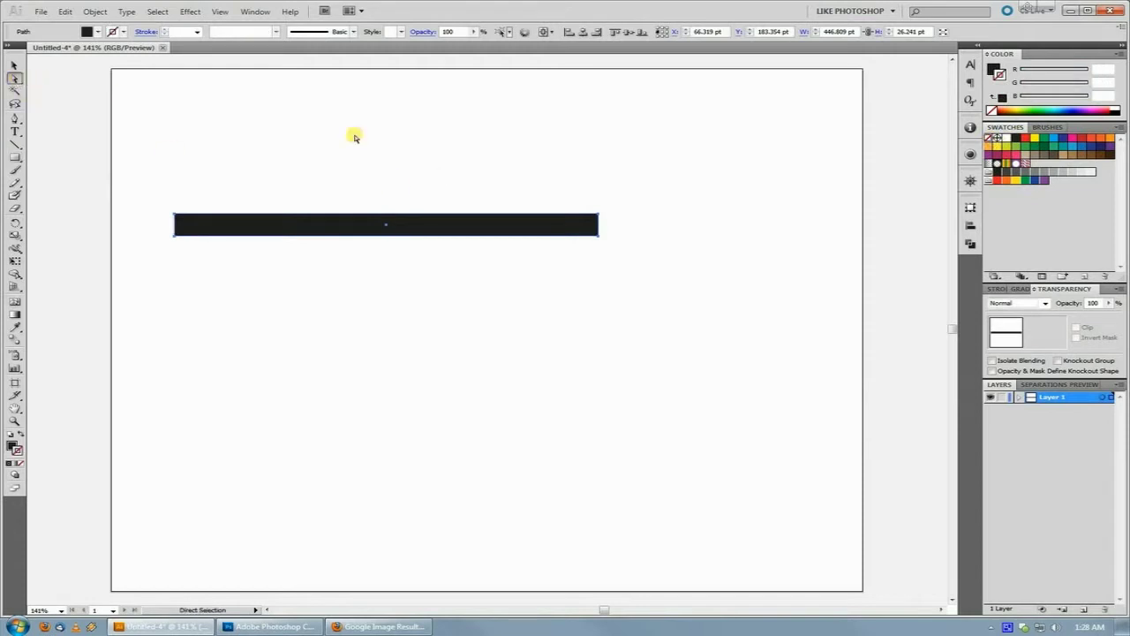
{"action": "left_click_drag", "start_coordinate": [361, 224], "coordinate": [362, 260]}
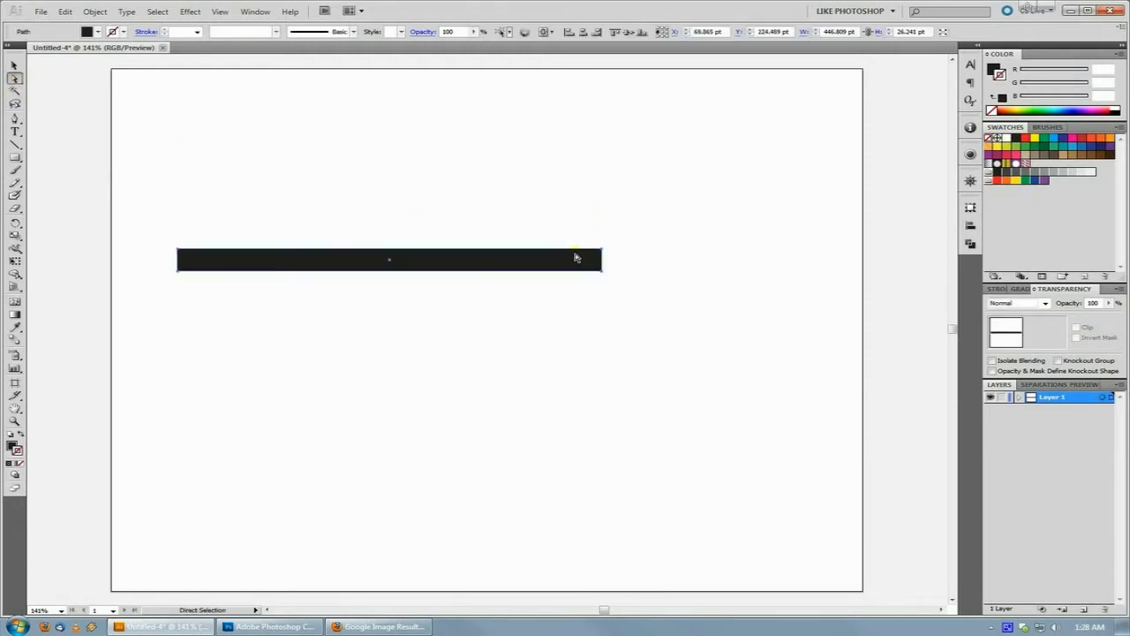
{"action": "left_click", "coordinate": [618, 225]}
- Zoom in and nudge the bar's right-hand corners toward each other so it narrows into a wedge
{"action": "key", "text": "z"}
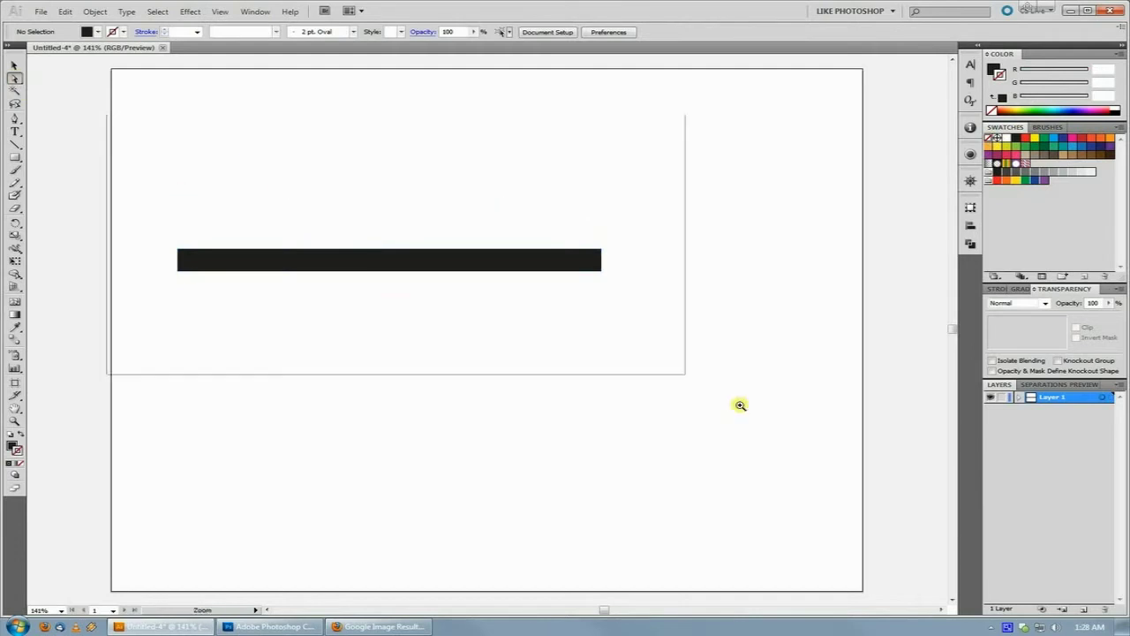
{"action": "left_click", "coordinate": [740, 405]}
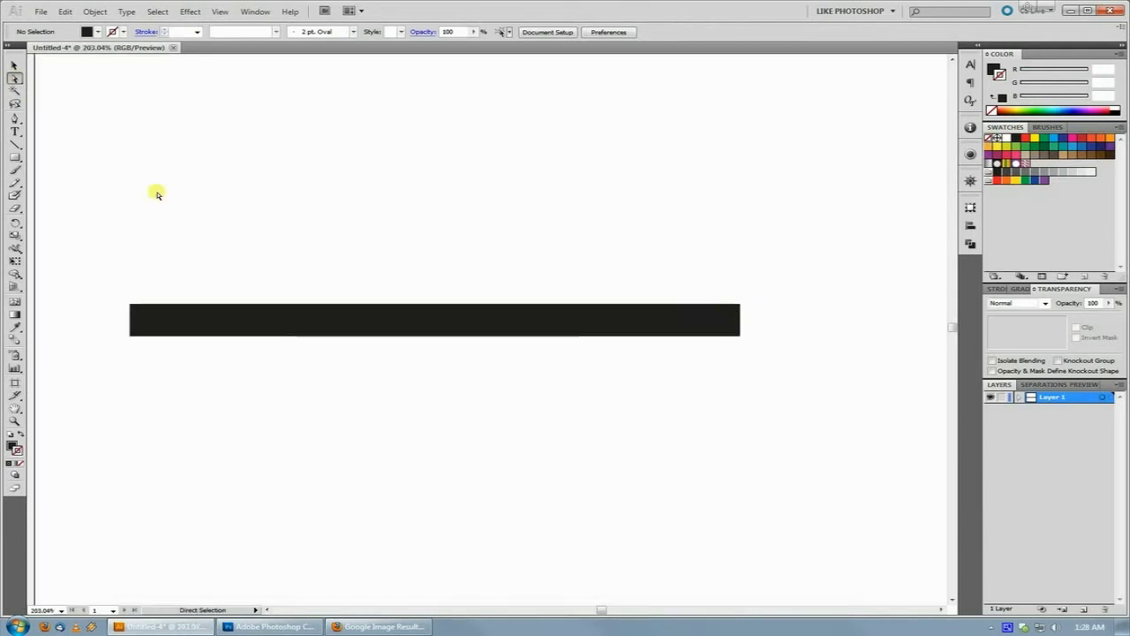
{"action": "left_click", "coordinate": [739, 304]}
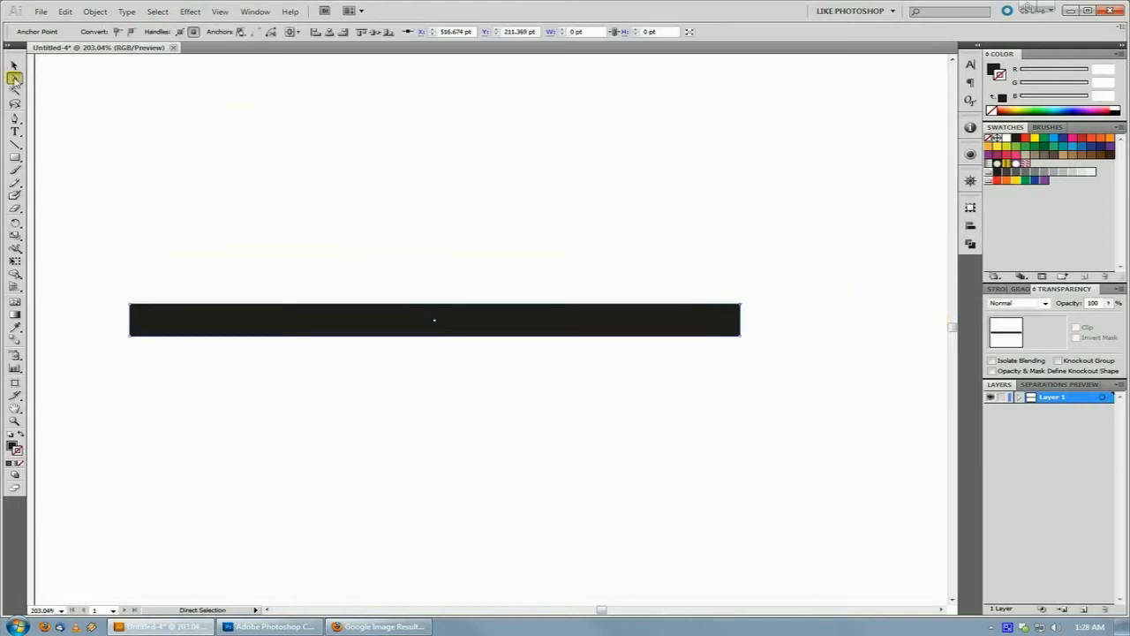
{"action": "key", "text": "Down"}
{"action": "key", "text": "Down"}
{"action": "key", "text": "Down"}
{"action": "key", "text": "Down"}
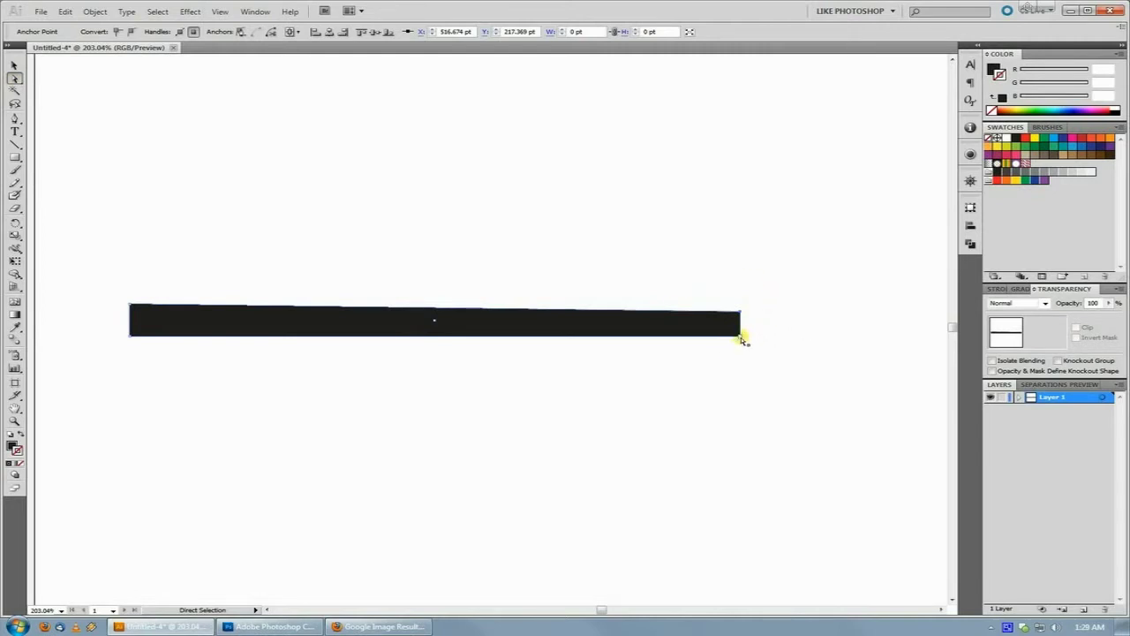
{"action": "key", "text": "Up"}
{"action": "key", "text": "Up"}
{"action": "key", "text": "Up"}
{"action": "key", "text": "Up"}
{"action": "key", "text": "Up"}
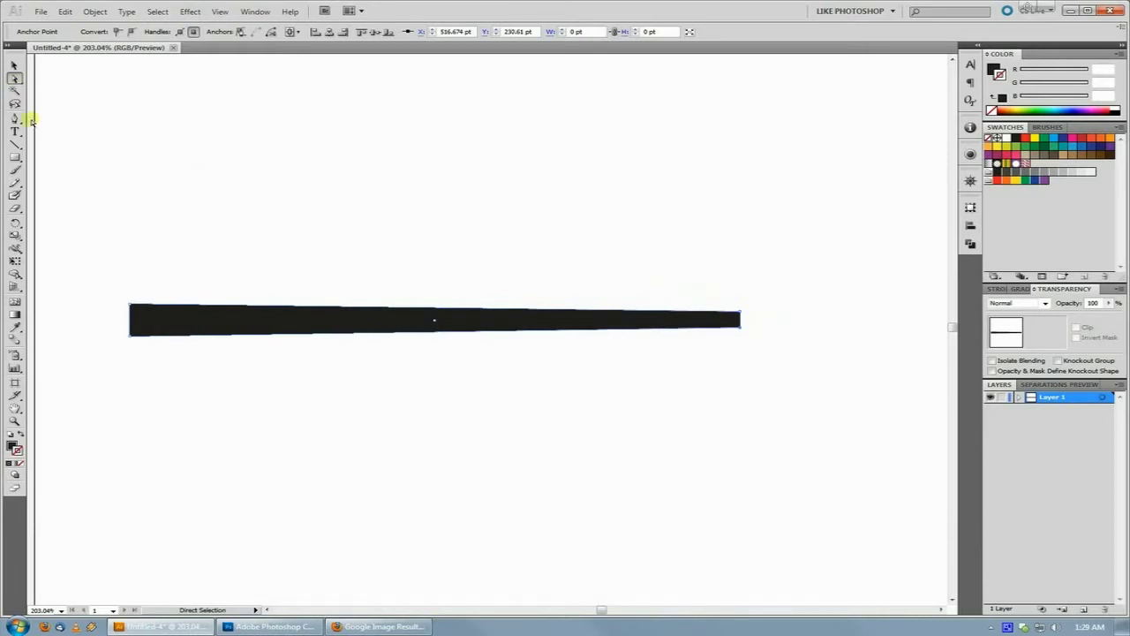
{"action": "left_click", "coordinate": [14, 65]}
{"action": "left_click", "coordinate": [393, 287]}
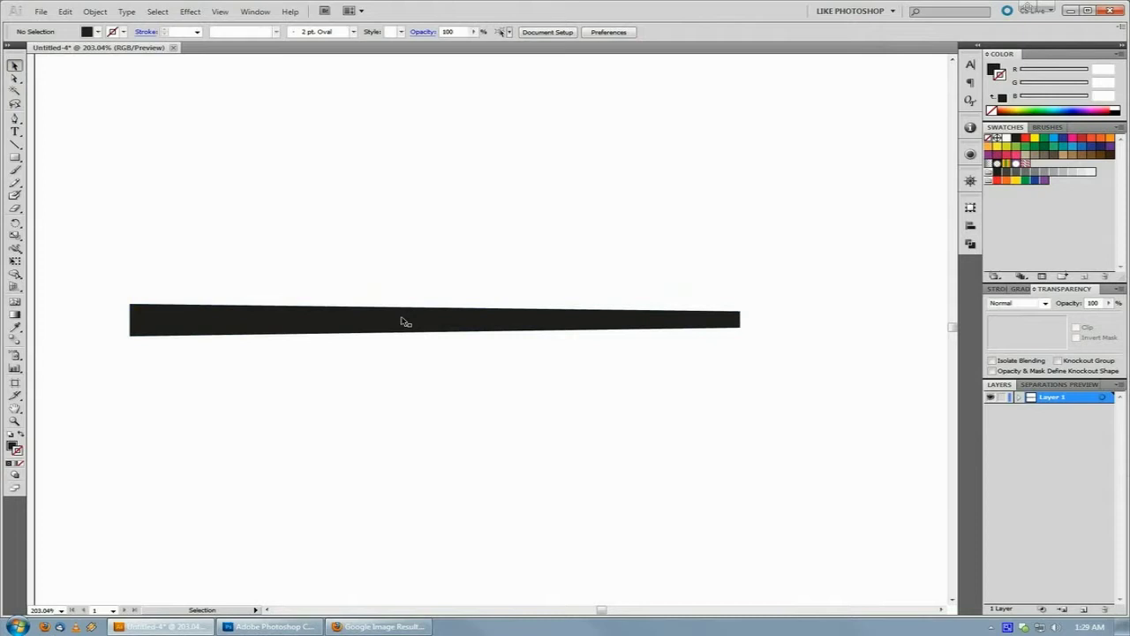
- Undo the taper and apply a trial Arc warp to the bar with Preview on
{"action": "key", "text": "ctrl+z"}
{"action": "key", "text": "ctrl+z"}
{"action": "key", "text": "ctrl+z"}
{"action": "key", "text": "ctrl+z"}
{"action": "key", "text": "ctrl+z"}
{"action": "key", "text": "ctrl+z"}
{"action": "key", "text": "ctrl+z"}
{"action": "key", "text": "ctrl+z"}
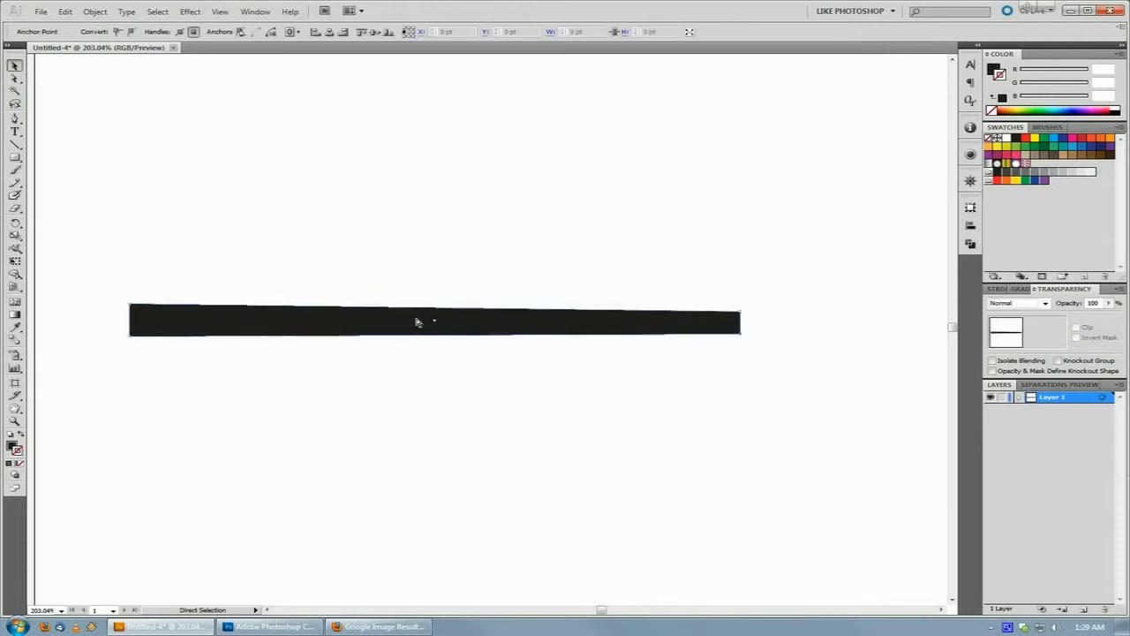
{"action": "key", "text": "ctrl+z"}
{"action": "key", "text": "ctrl+z"}
{"action": "key", "text": "ctrl+z"}
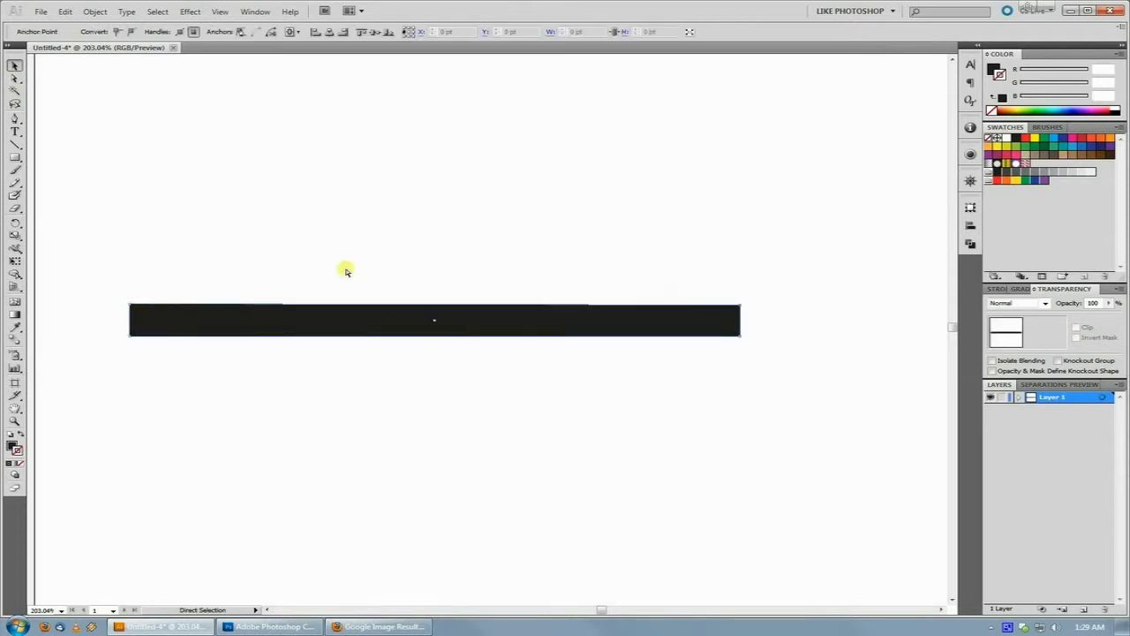
{"action": "left_click", "coordinate": [191, 10]}
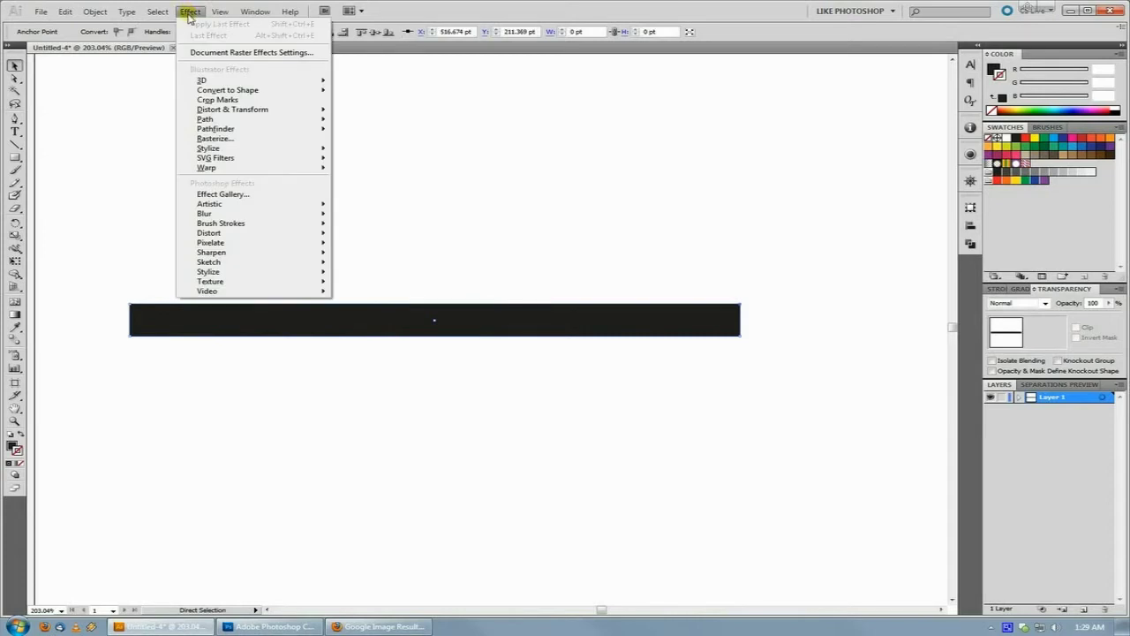
{"action": "mouse_move", "coordinate": [245, 167]}
{"action": "left_click", "coordinate": [146, 168]}
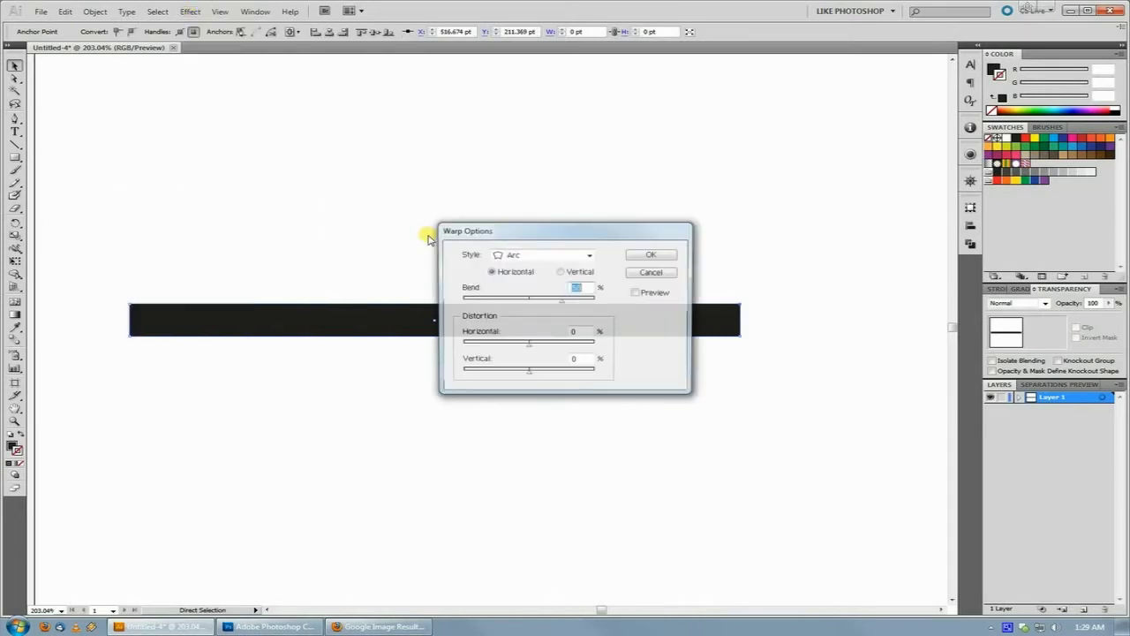
{"action": "left_click_drag", "start_coordinate": [537, 229], "coordinate": [946, 202]}
{"action": "left_click", "coordinate": [931, 266]}
- Compare the Shell Lower, Fish, Twist, Wave and Rise warp styles, then cancel the warp
{"action": "left_click", "coordinate": [934, 225]}
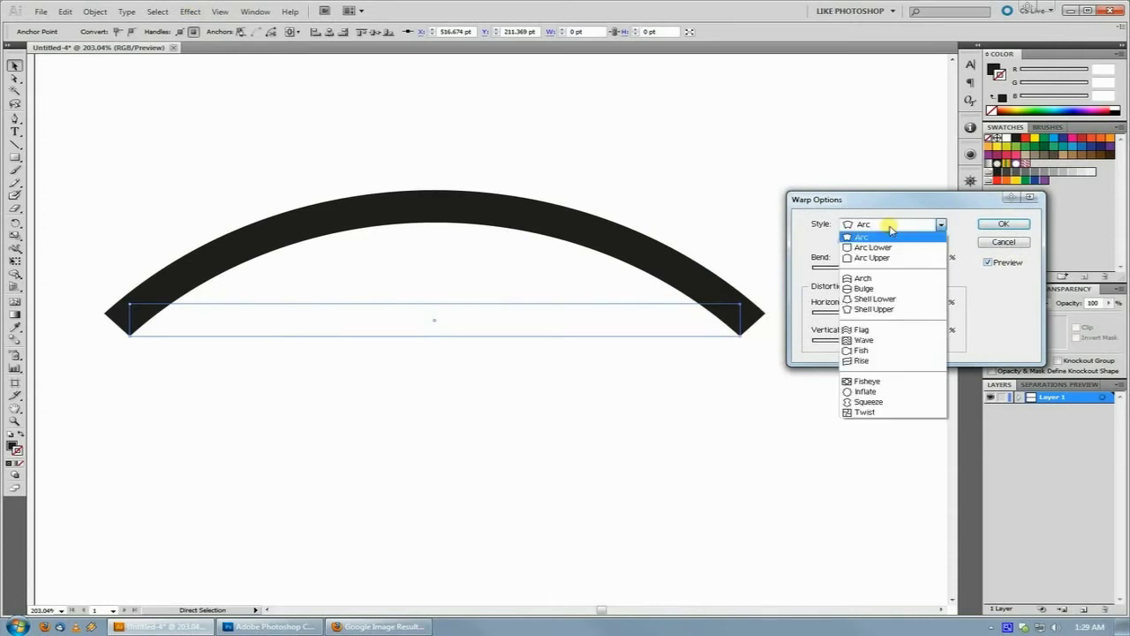
{"action": "left_click", "coordinate": [905, 299]}
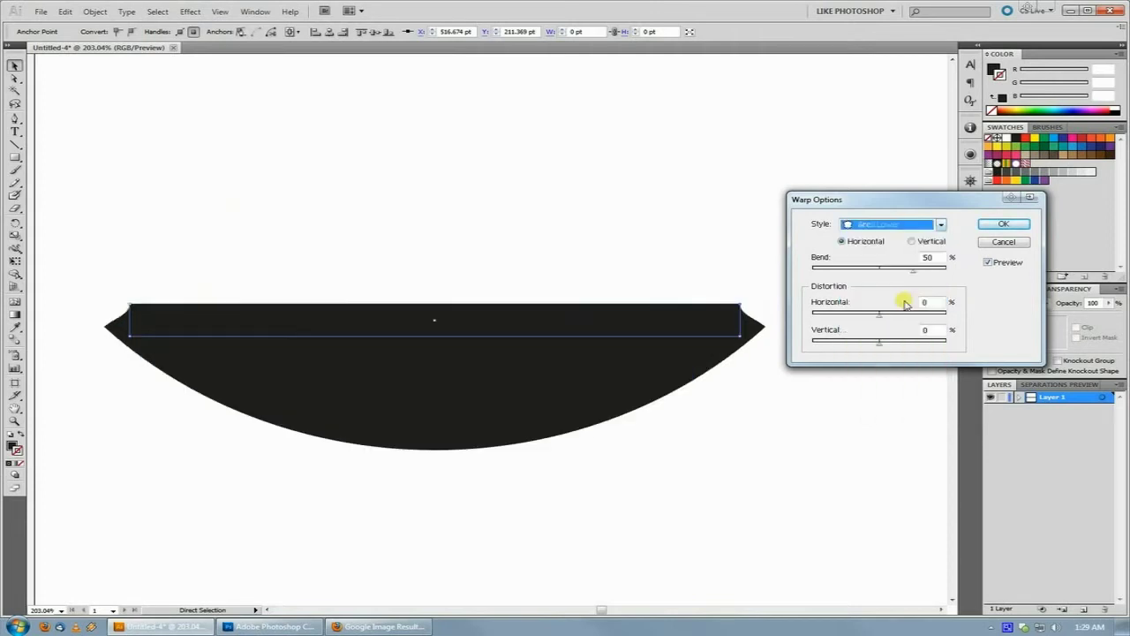
{"action": "key", "text": "Down"}
{"action": "key", "text": "Down"}
{"action": "key", "text": "Down"}
{"action": "key", "text": "Down"}
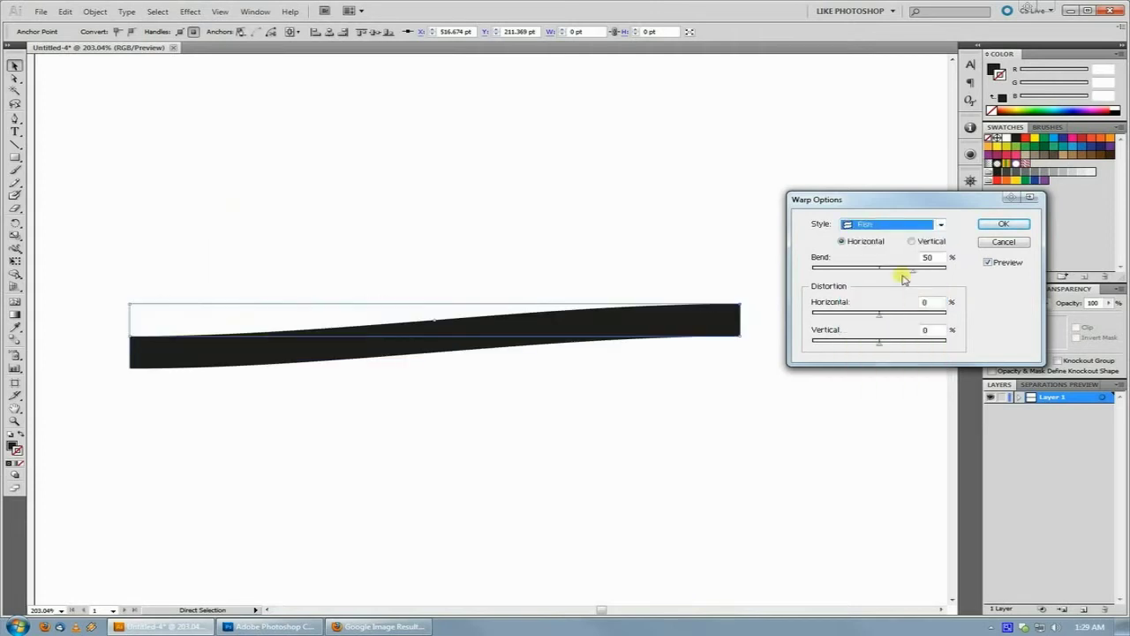
{"action": "key", "text": "Down"}
{"action": "key", "text": "Down"}
{"action": "key", "text": "Down"}
{"action": "key", "text": "Down"}
{"action": "key", "text": "Down"}
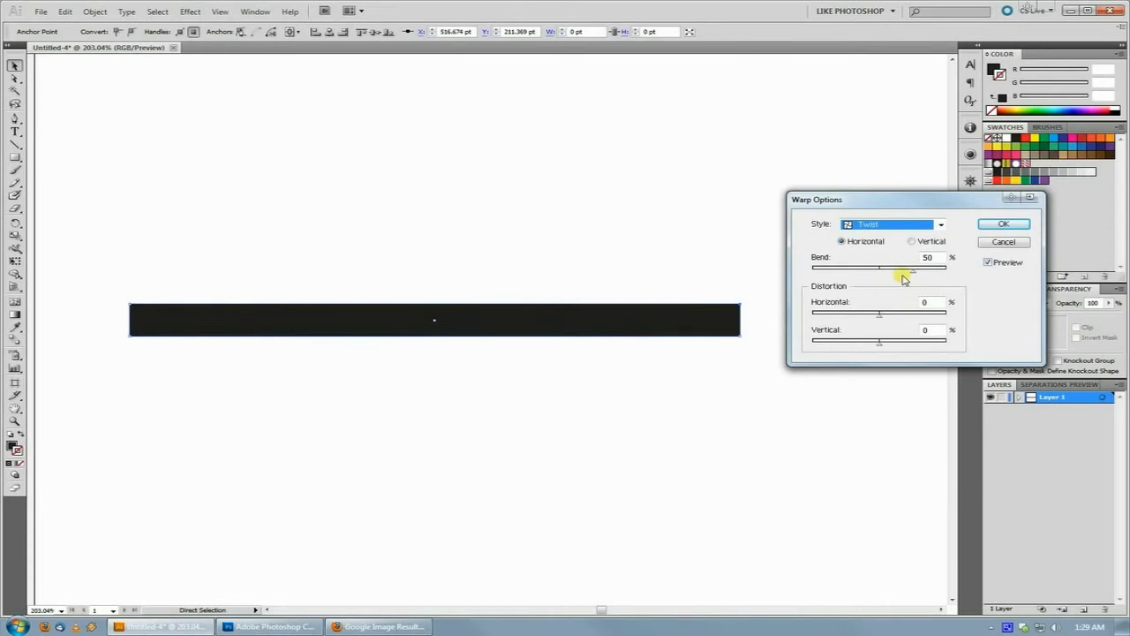
{"action": "key", "text": "Up"}
{"action": "key", "text": "Up"}
{"action": "key", "text": "Up"}
{"action": "key", "text": "Up"}
{"action": "key", "text": "Up"}
{"action": "key", "text": "Up"}
{"action": "key", "text": "Down"}
{"action": "key", "text": "Down"}
{"action": "key", "text": "Down"}
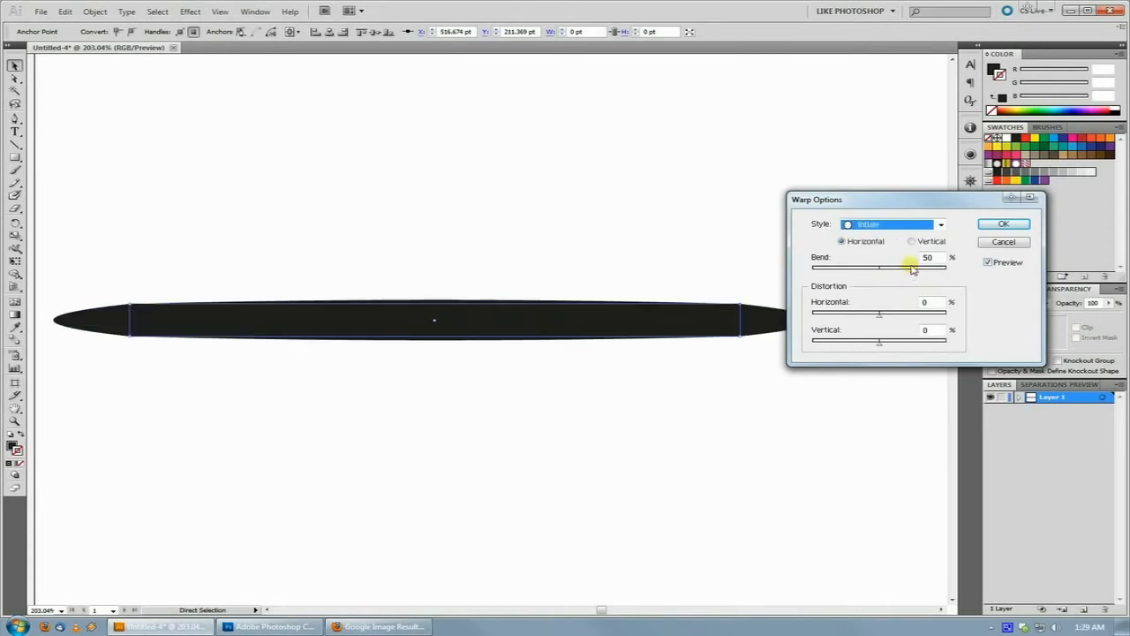
{"action": "key", "text": "Up"}
{"action": "key", "text": "Up"}
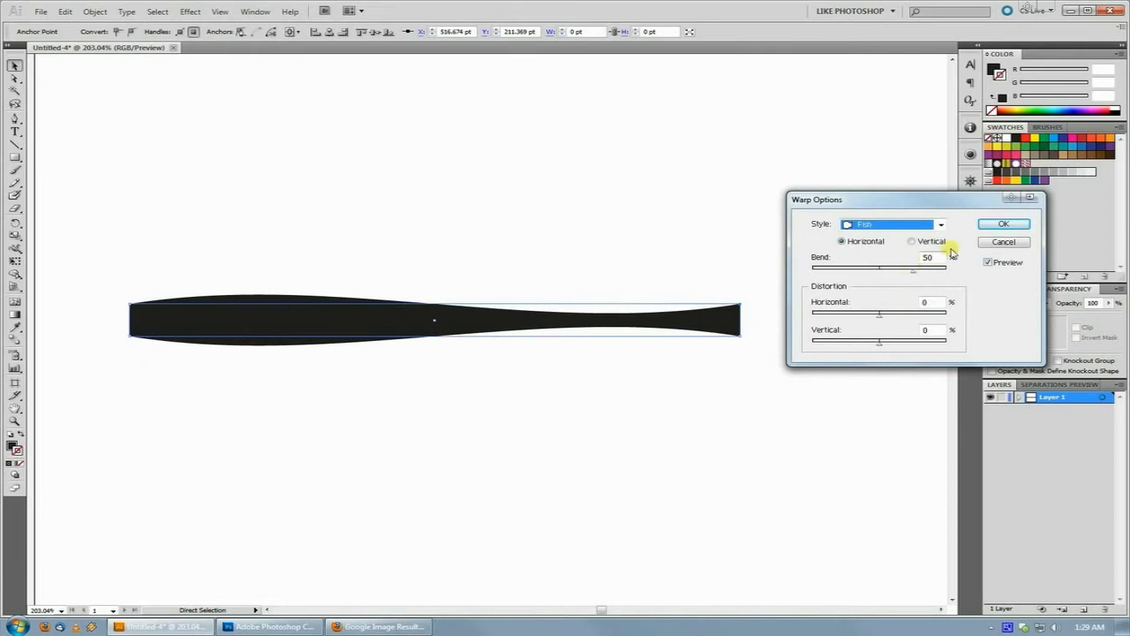
{"action": "left_click", "coordinate": [1014, 244]}
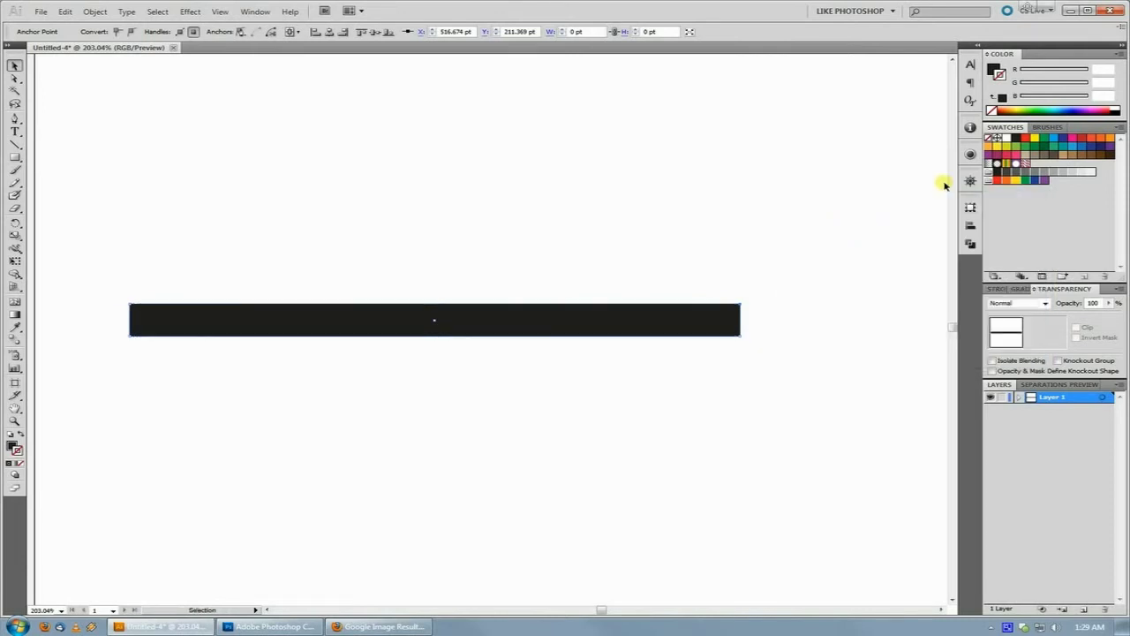
- Nudge the top-right corner down and bottom-right corner up to re-taper the bar, then zoom out
{"action": "left_click", "coordinate": [15, 78]}
{"action": "left_click", "coordinate": [650, 153]}
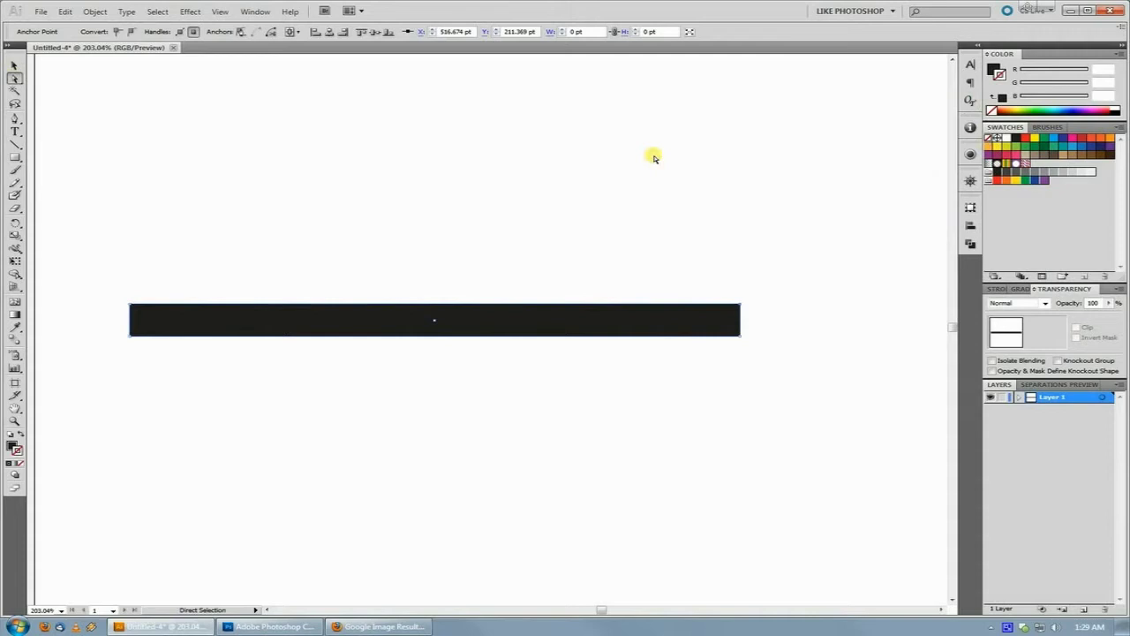
{"action": "left_click", "coordinate": [739, 305]}
{"action": "key", "text": "Down"}
{"action": "key", "text": "Down"}
{"action": "key", "text": "Down"}
{"action": "key", "text": "Down"}
{"action": "key", "text": "Down"}
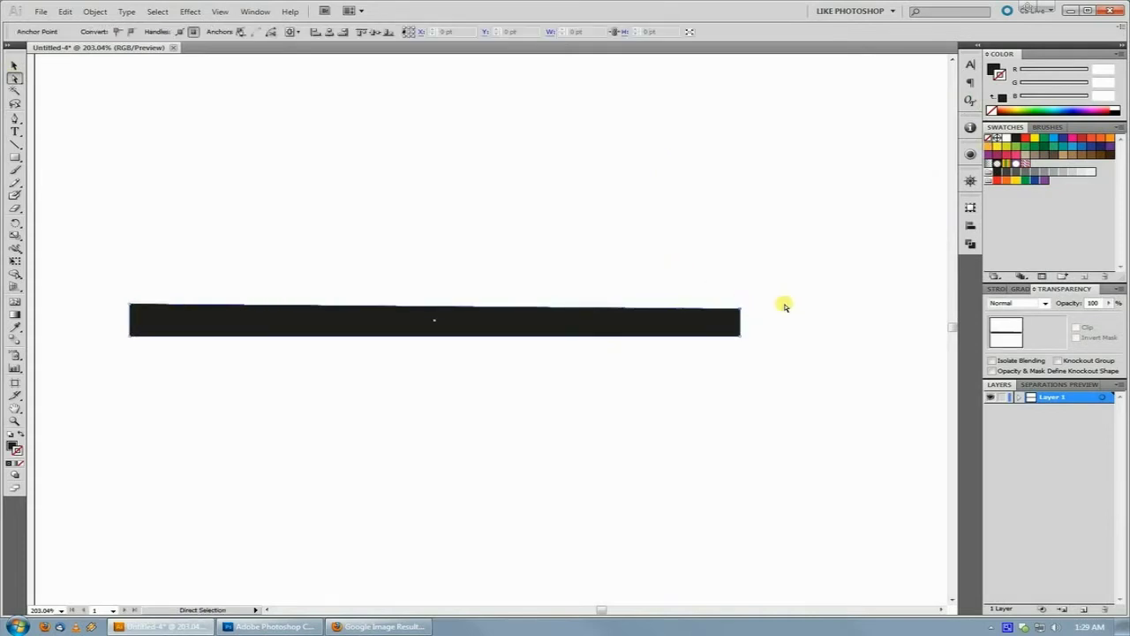
{"action": "left_click", "coordinate": [740, 336]}
{"action": "key", "text": "Up"}
{"action": "key", "text": "Up"}
{"action": "key", "text": "Up"}
{"action": "key", "text": "Up"}
{"action": "key", "text": "Up"}
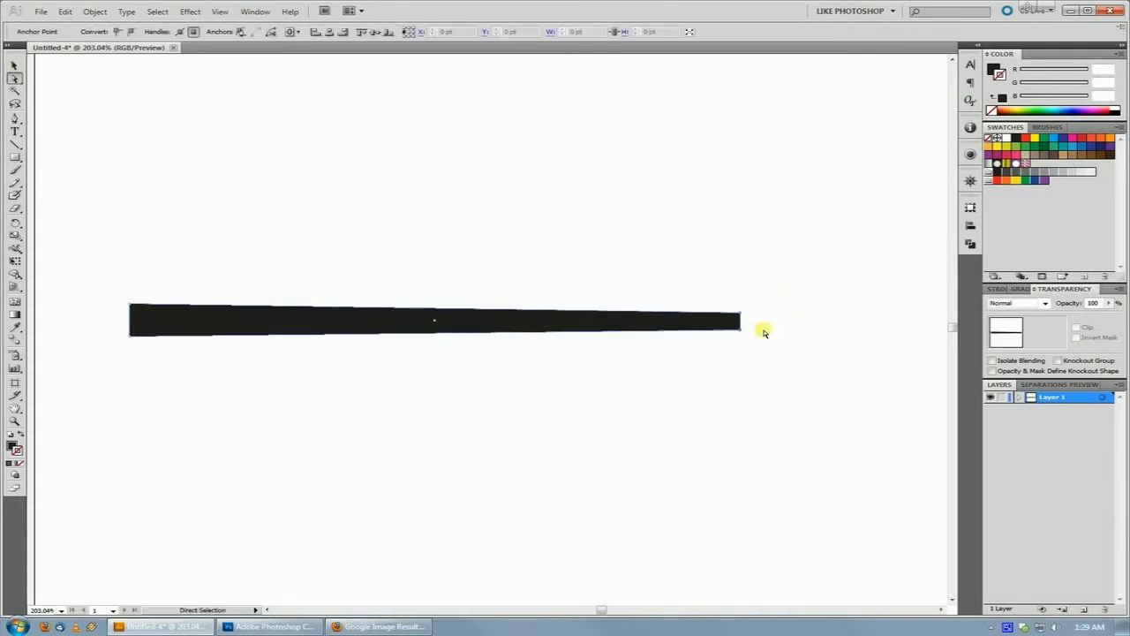
{"action": "left_click", "coordinate": [14, 64]}
{"action": "key", "text": "ctrl+shift+a"}
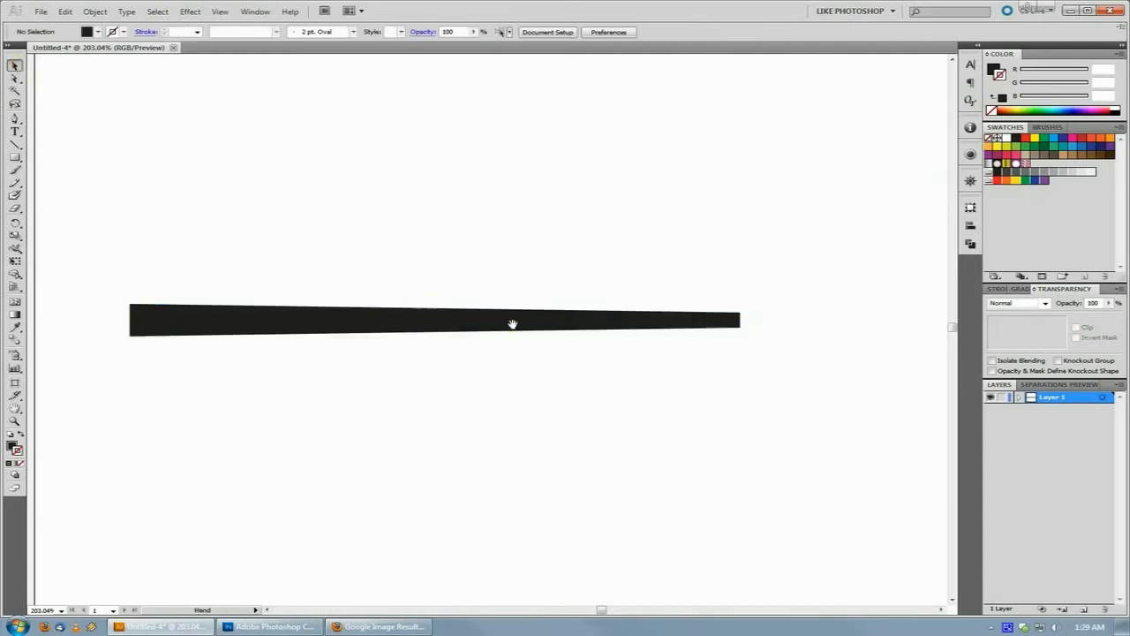
{"action": "key", "text": "ctrl+minus"}
{"action": "left_click_drag", "start_coordinate": [500, 330], "coordinate": [296, 319]}
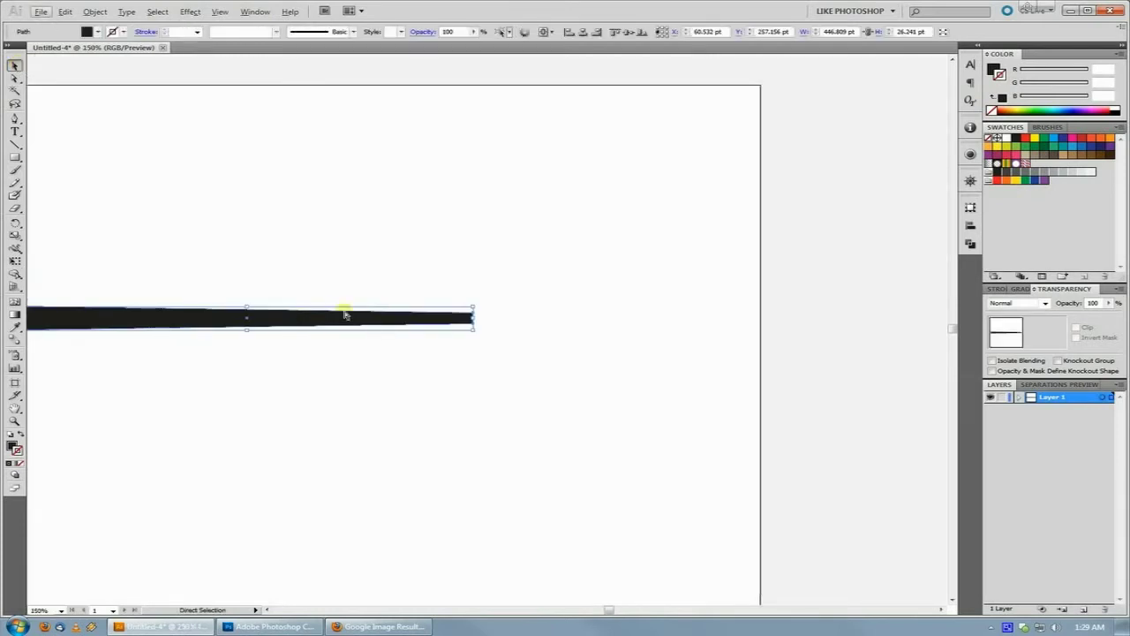
- Duplicate the tapered bar and rotate the copy 180° so it tapers the other way
{"action": "key", "text": "ctrl+shift+b"}
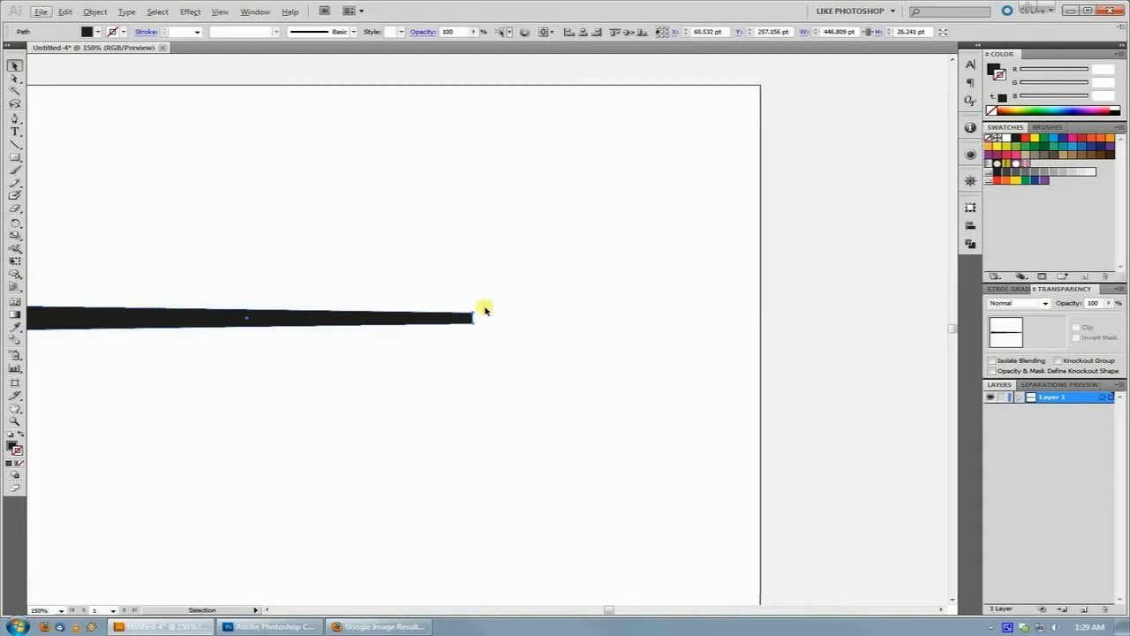
{"action": "key", "text": "ctrl+v"}
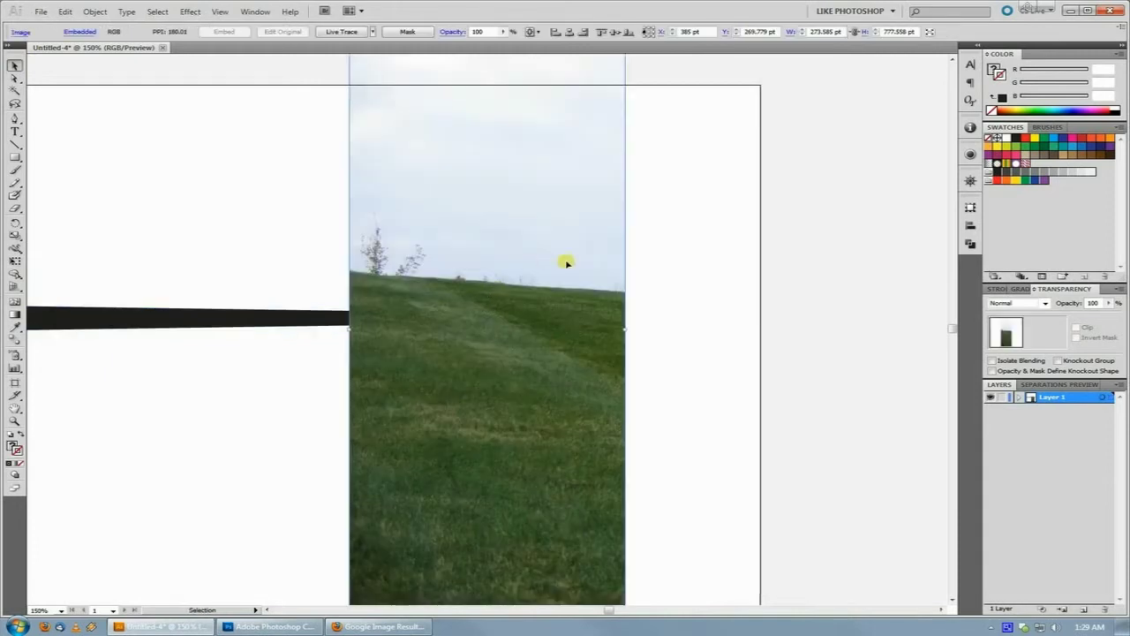
{"action": "key", "text": "Delete"}
{"action": "left_click", "coordinate": [381, 325]}
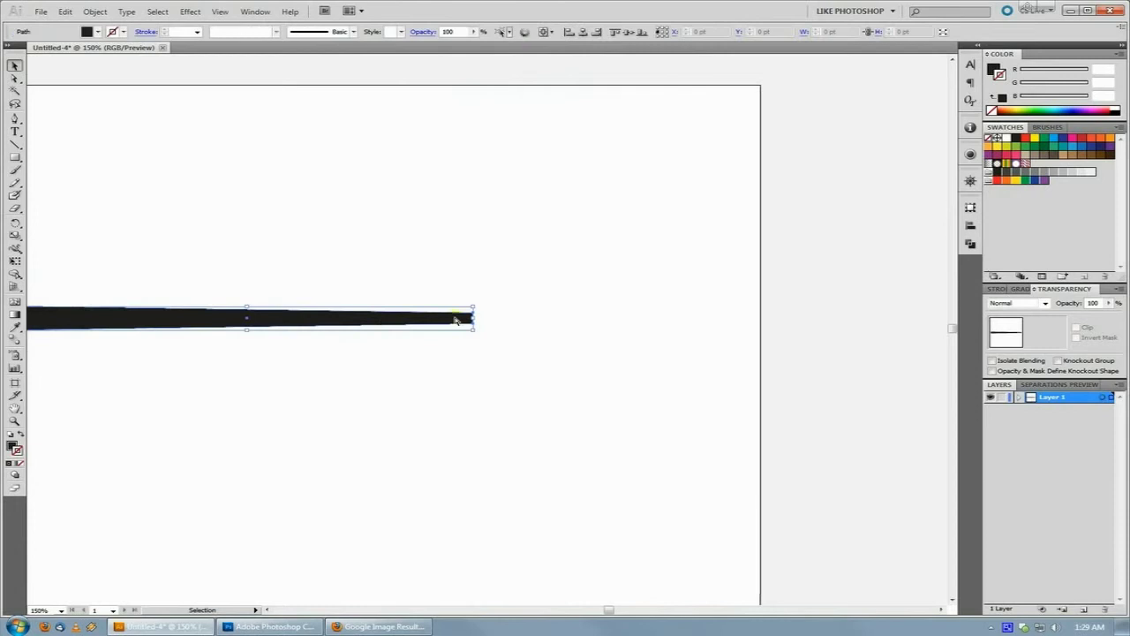
{"action": "key", "text": "ctrl+c"}
{"action": "key", "text": "ctrl+v"}
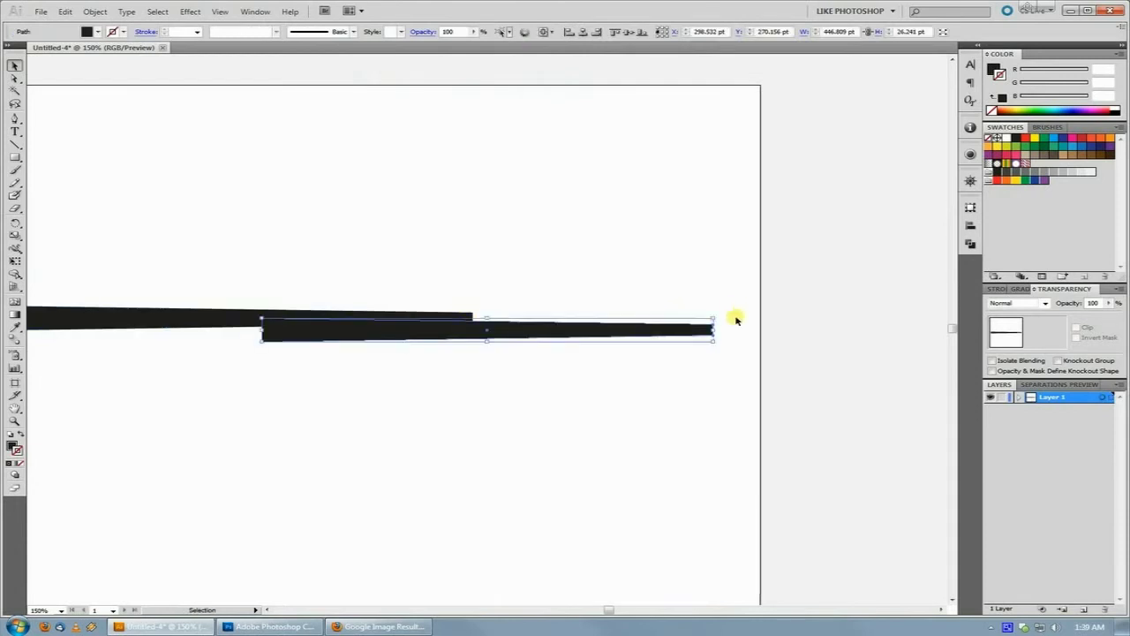
{"action": "left_click_drag", "start_coordinate": [719, 313], "coordinate": [547, 319]}
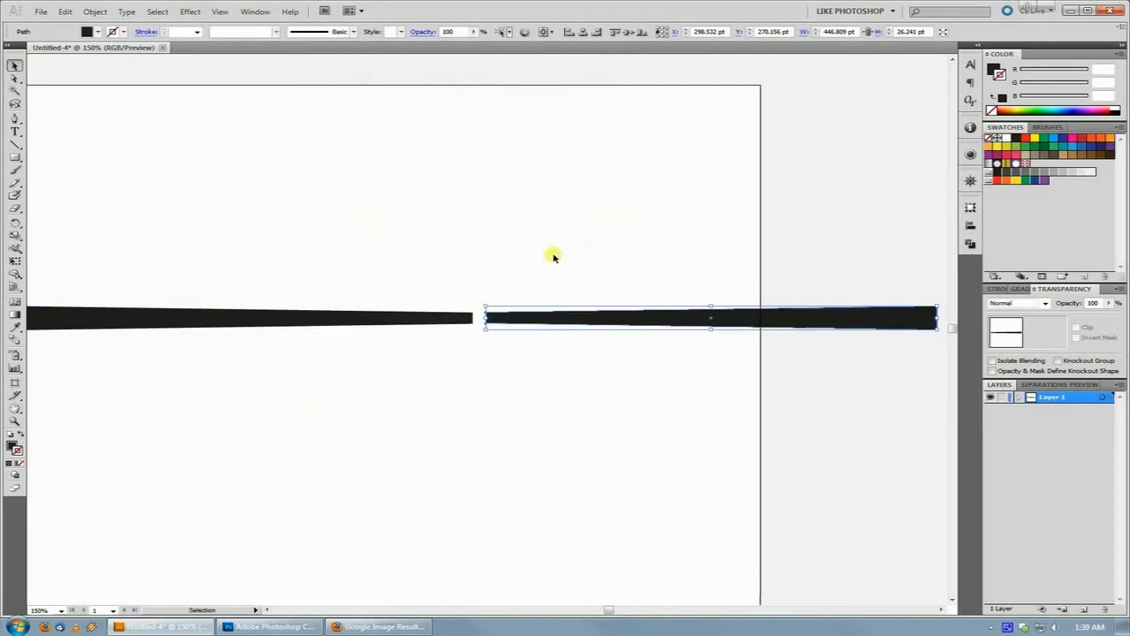
- Align both bars on one horizontal centre and slide them together tip to tip
{"action": "left_click_drag", "start_coordinate": [366, 265], "coordinate": [671, 393]}
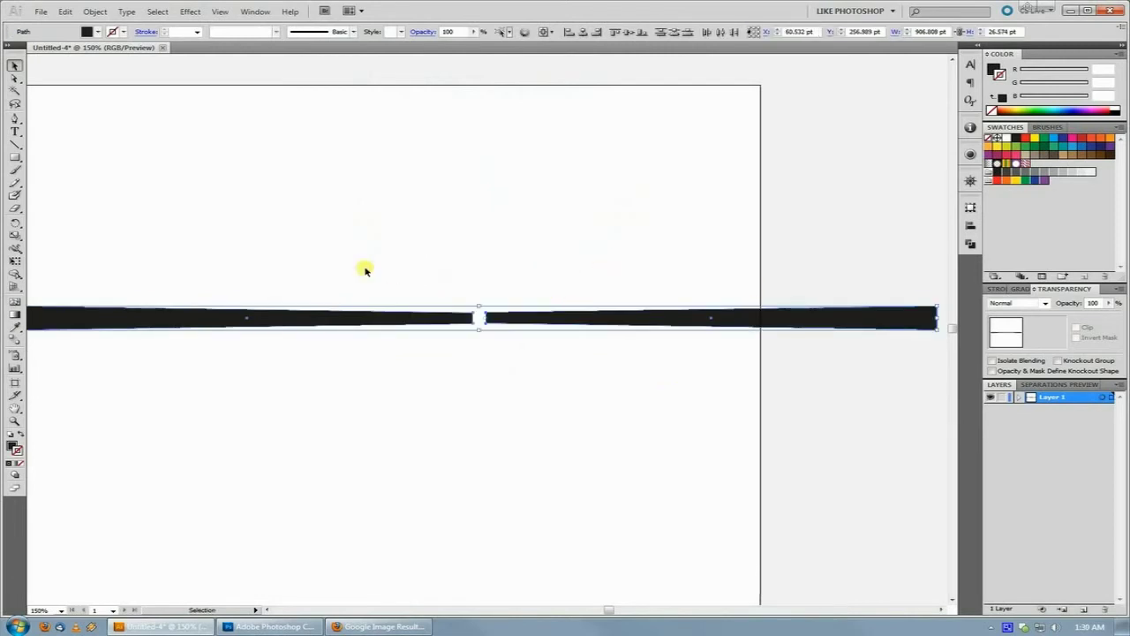
{"action": "left_click", "coordinate": [971, 226]}
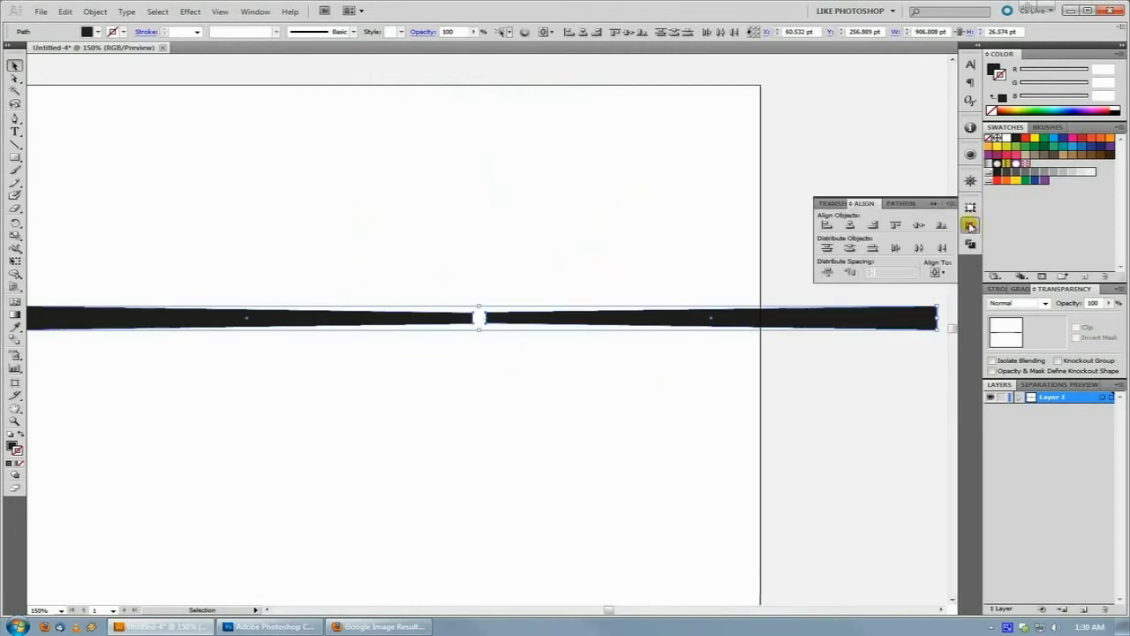
{"action": "left_click", "coordinate": [918, 227]}
{"action": "left_click", "coordinate": [971, 226]}
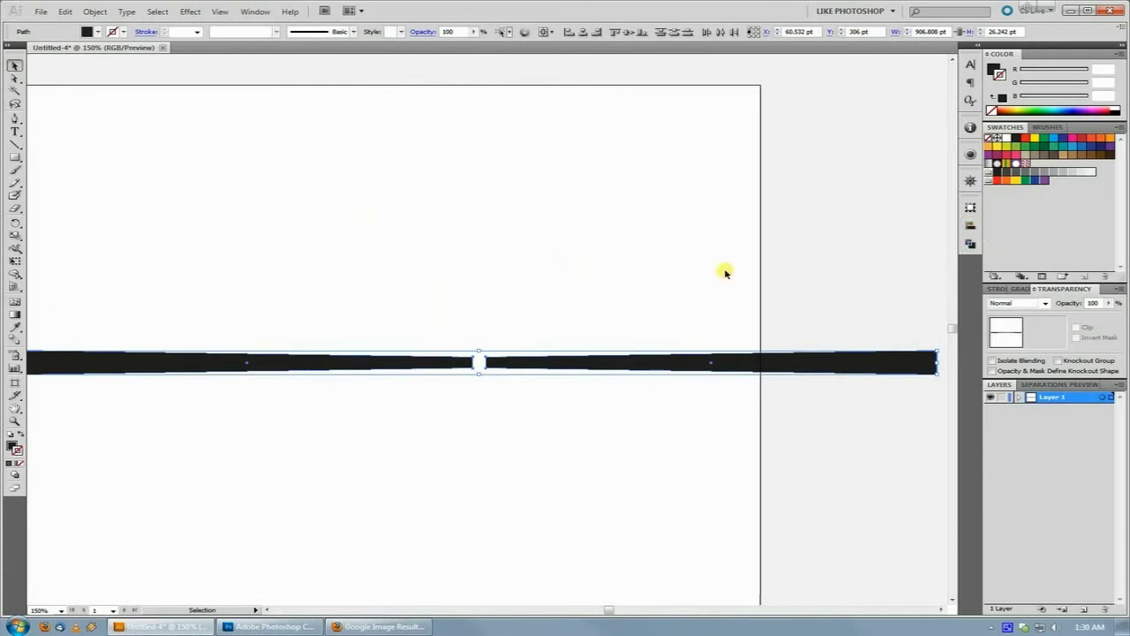
{"action": "left_click", "coordinate": [598, 278]}
{"action": "left_click", "coordinate": [558, 367]}
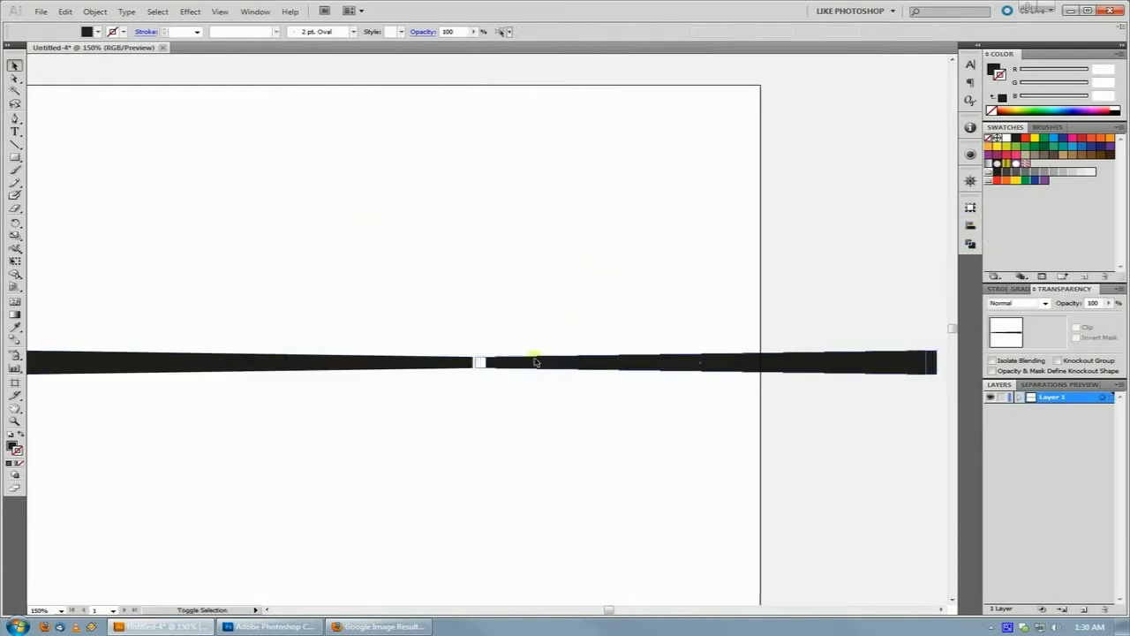
{"action": "left_click_drag", "start_coordinate": [548, 365], "coordinate": [536, 366]}
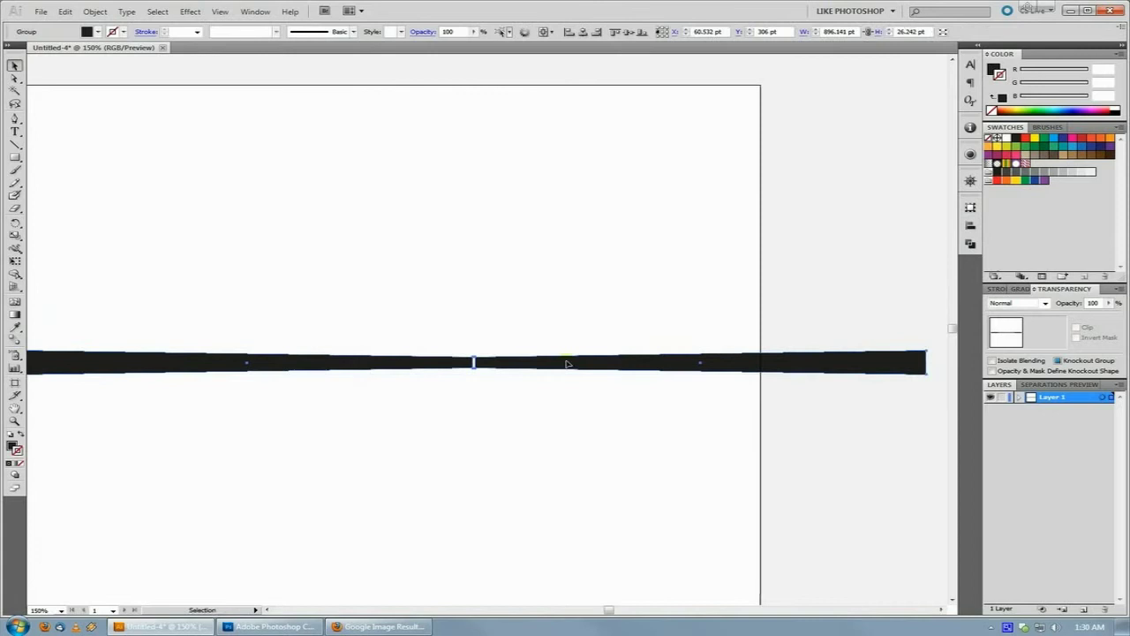
- Group the two bars and apply Effect > Distort & Transform > Transform
{"action": "key", "text": "v"}
{"action": "left_click", "coordinate": [201, 12]}
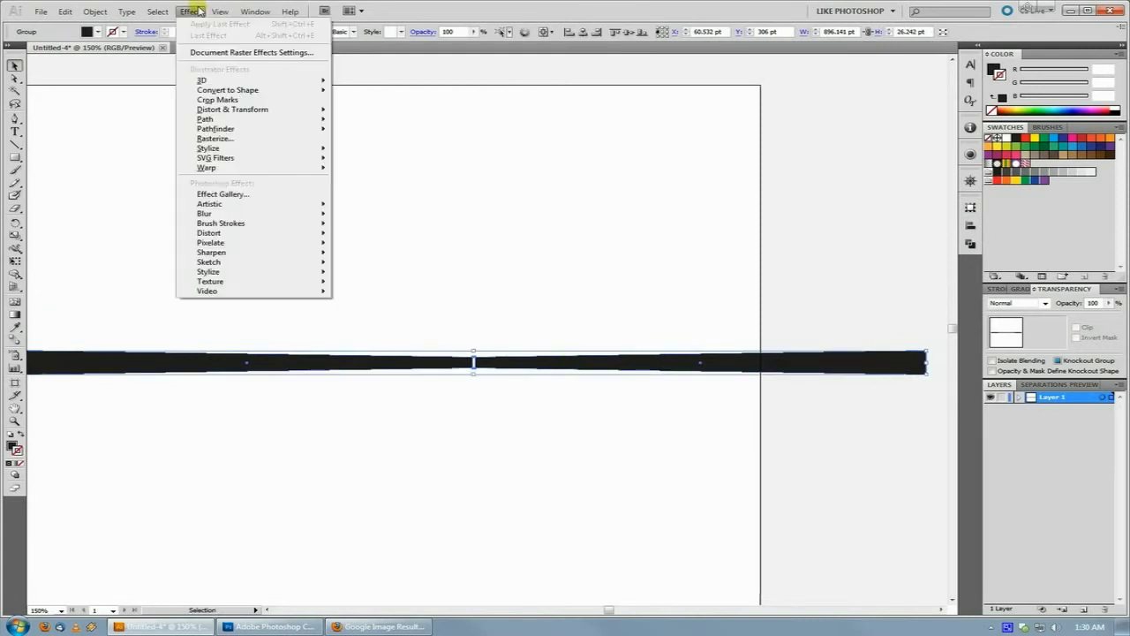
{"action": "left_click", "coordinate": [187, 12]}
{"action": "left_click", "coordinate": [189, 12]}
{"action": "mouse_move", "coordinate": [237, 112]}
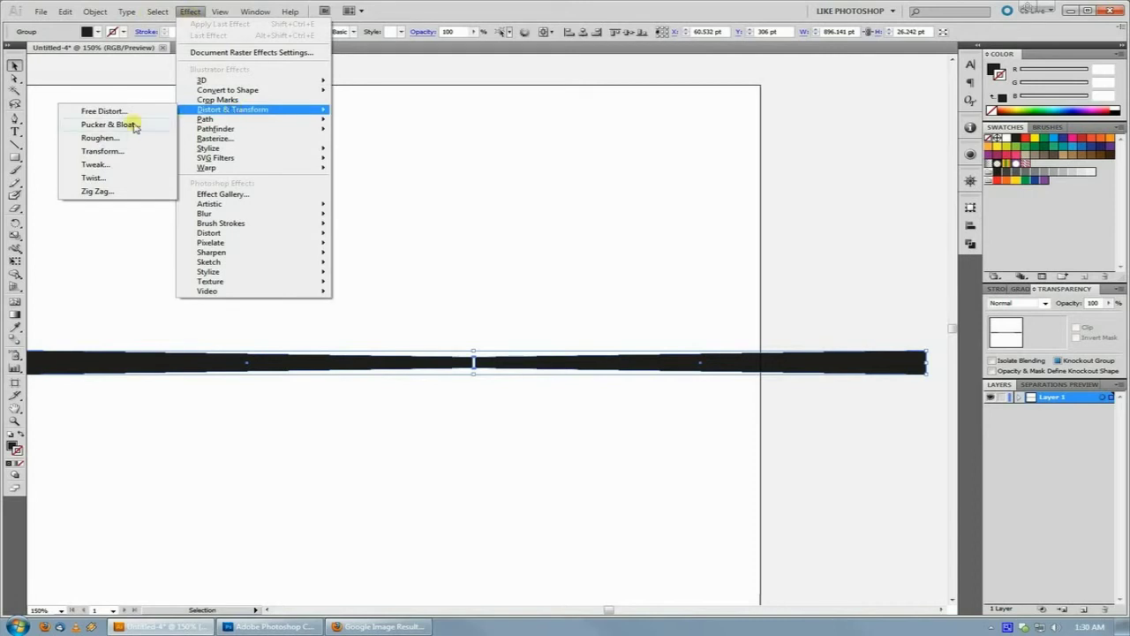
{"action": "left_click", "coordinate": [131, 156]}
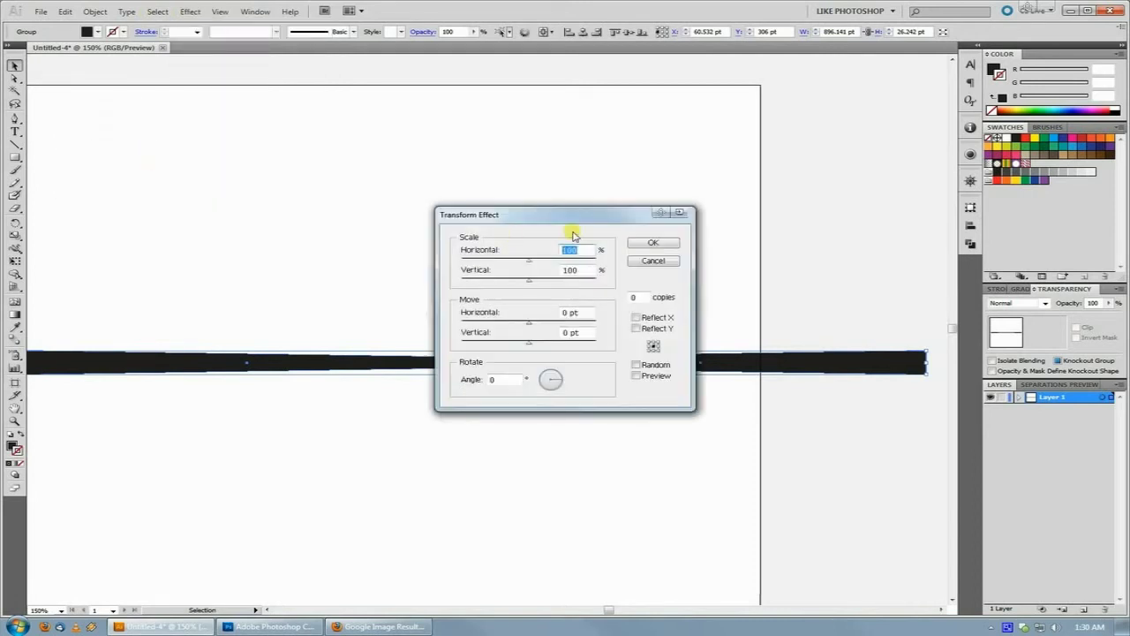
- Turn on Preview and set the Transform to 10 copies rotated 15°
{"action": "left_click_drag", "start_coordinate": [569, 227], "coordinate": [881, 371]}
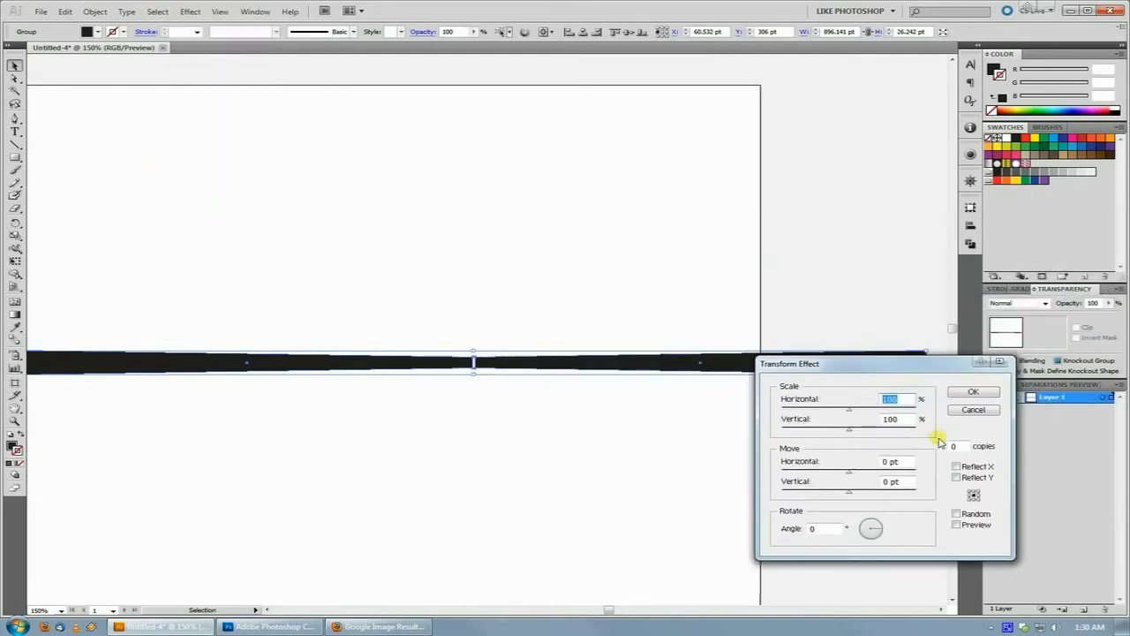
{"action": "left_click", "coordinate": [974, 526]}
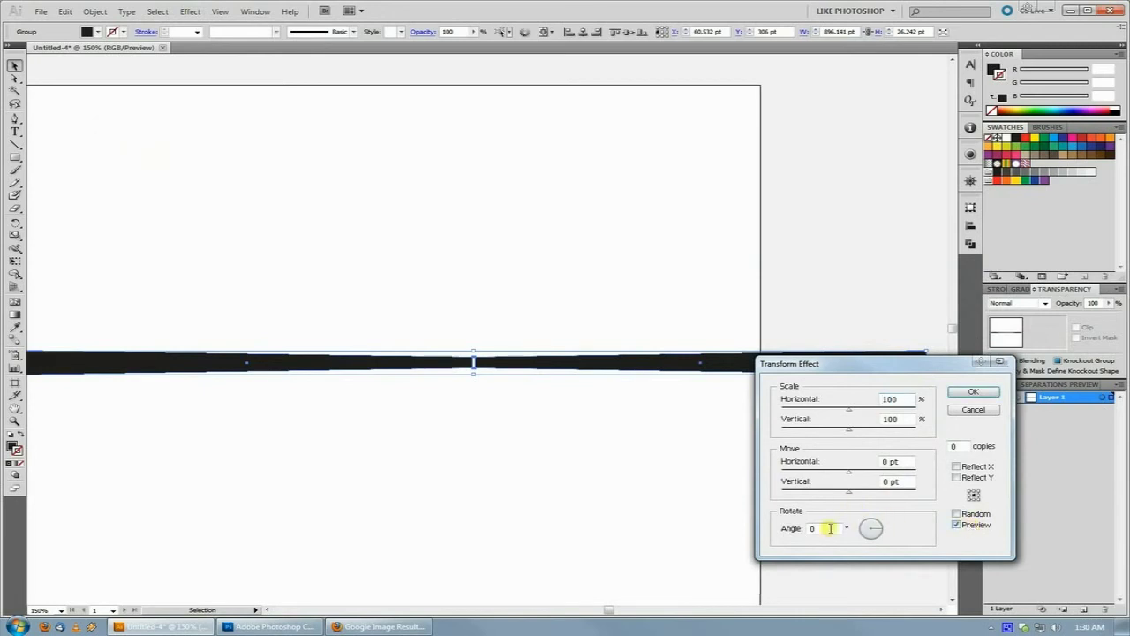
{"action": "double_click", "coordinate": [955, 446]}
{"action": "double_click", "coordinate": [817, 528]}
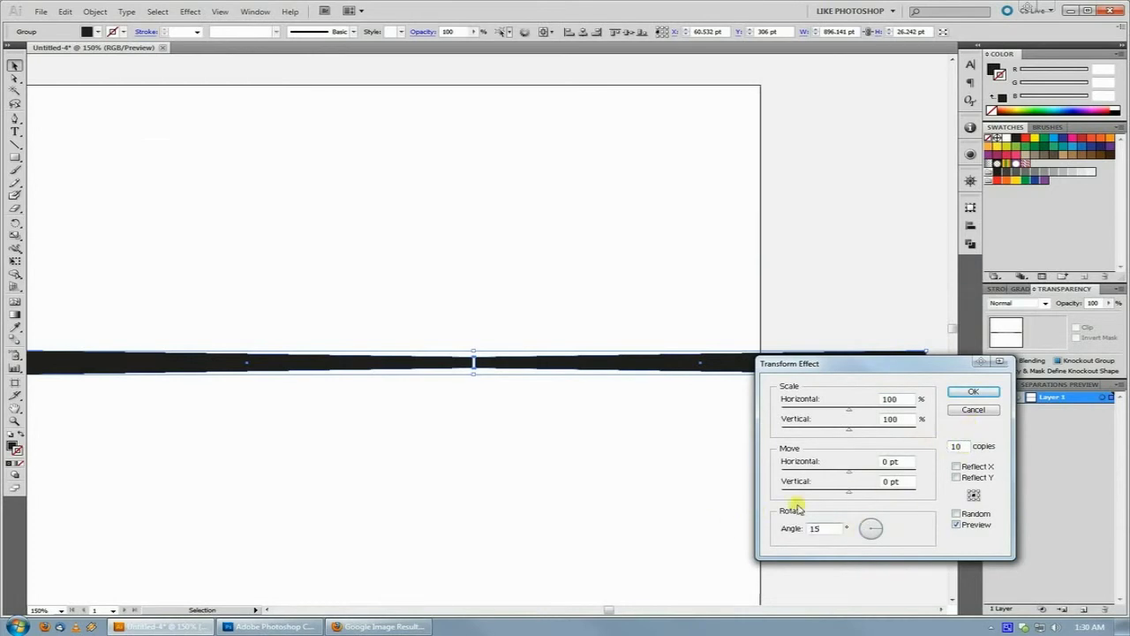
{"action": "type", "text": "15"}
{"action": "left_click", "coordinate": [894, 461]}
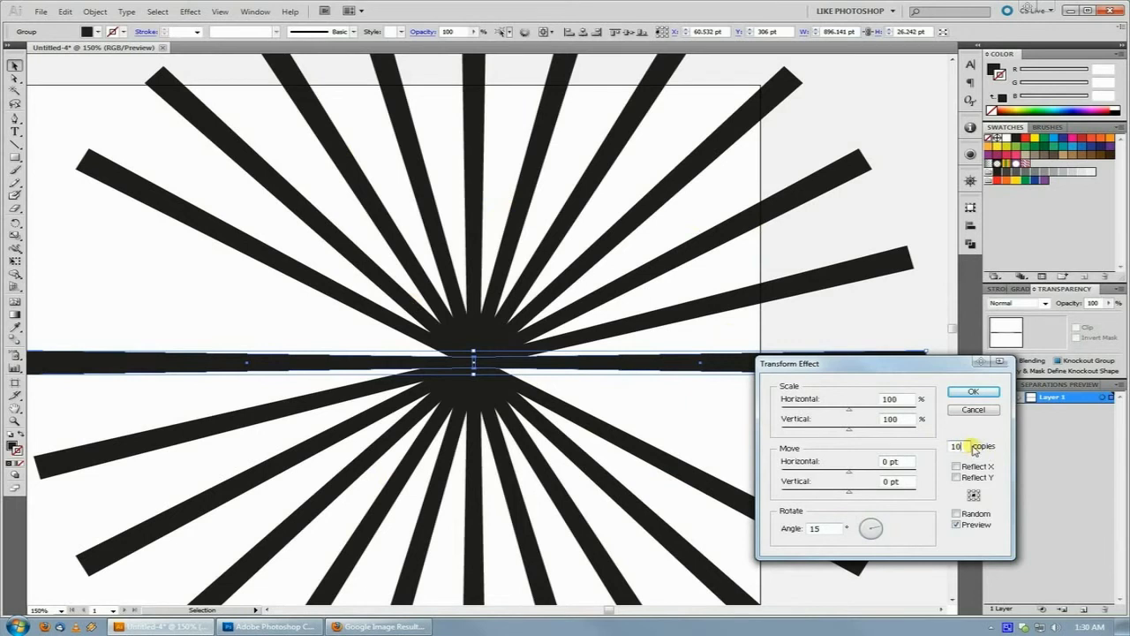
- Try several copy counts, settle on 7 copies, and select the Angle value to set 8°
{"action": "key", "text": "Up"}
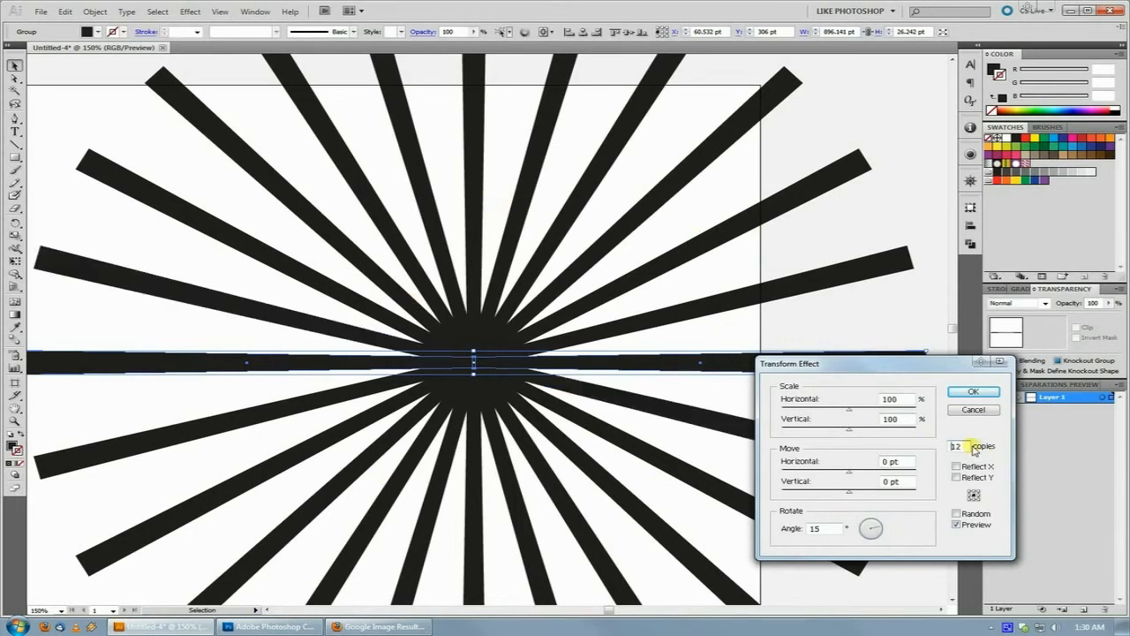
{"action": "key", "text": "Down"}
{"action": "key", "text": "Down"}
{"action": "key", "text": "Down"}
{"action": "key", "text": "Down"}
{"action": "key", "text": "Down"}
{"action": "key", "text": "Down"}
{"action": "key", "text": "Down"}
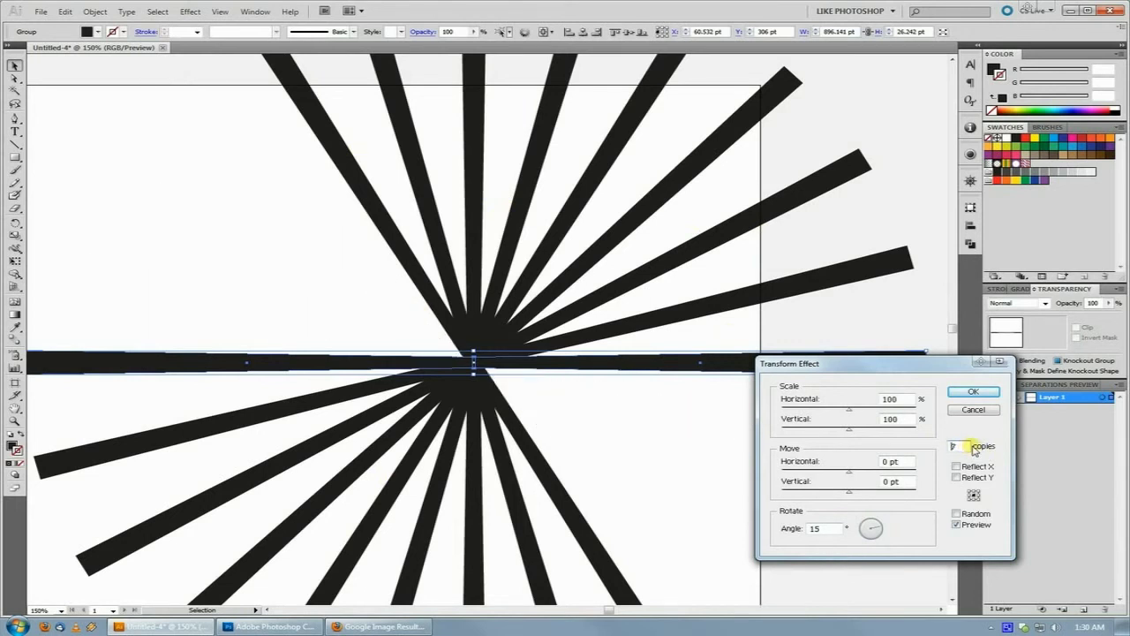
{"action": "key", "text": "Down"}
{"action": "key", "text": "Down"}
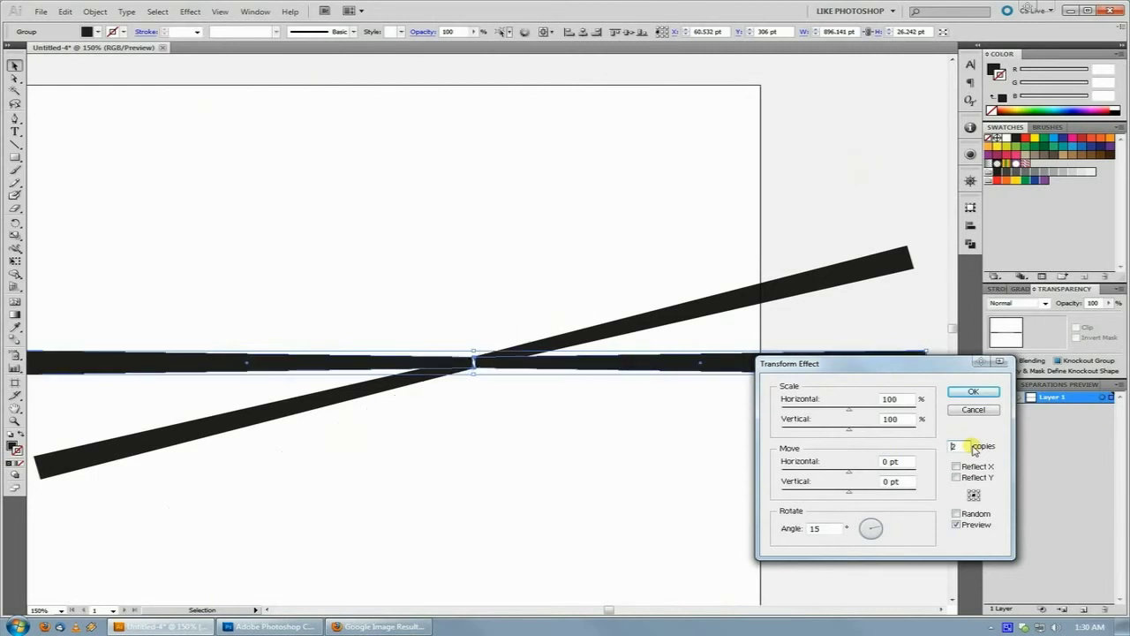
{"action": "key", "text": "Up"}
{"action": "key", "text": "Up"}
{"action": "key", "text": "Up"}
{"action": "key", "text": "Up"}
{"action": "key", "text": "Up"}
{"action": "key", "text": "Up"}
{"action": "key", "text": "Up"}
{"action": "key", "text": "Up"}
{"action": "key", "text": "Up"}
{"action": "key", "text": "Up"}
{"action": "key", "text": "Up"}
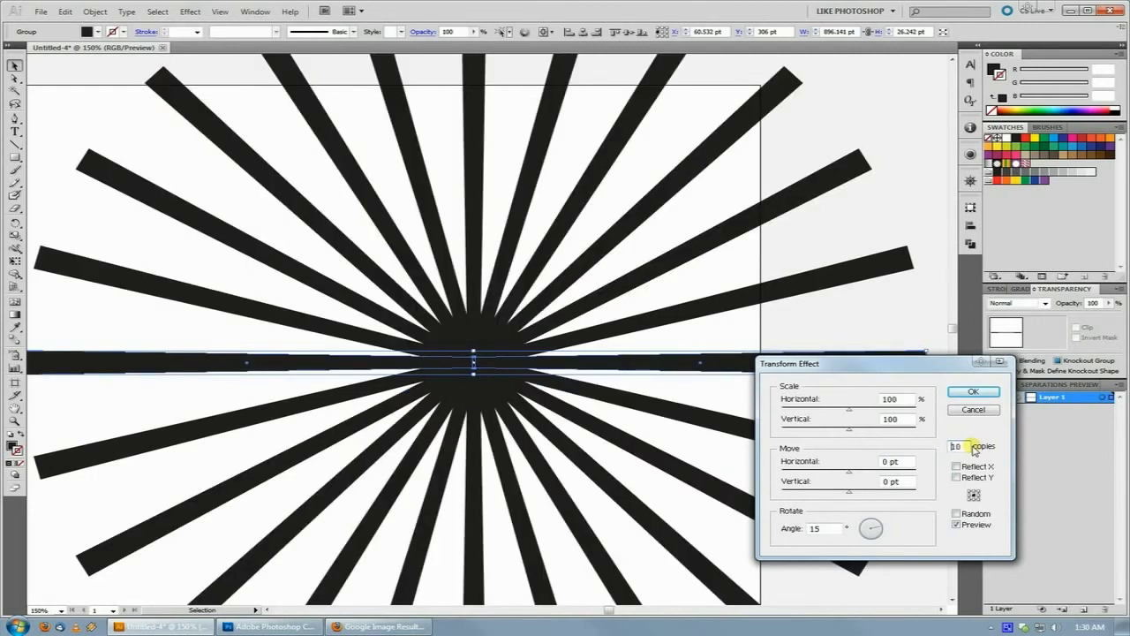
{"action": "key", "text": "Down"}
{"action": "key", "text": "Down"}
{"action": "key", "text": "Down"}
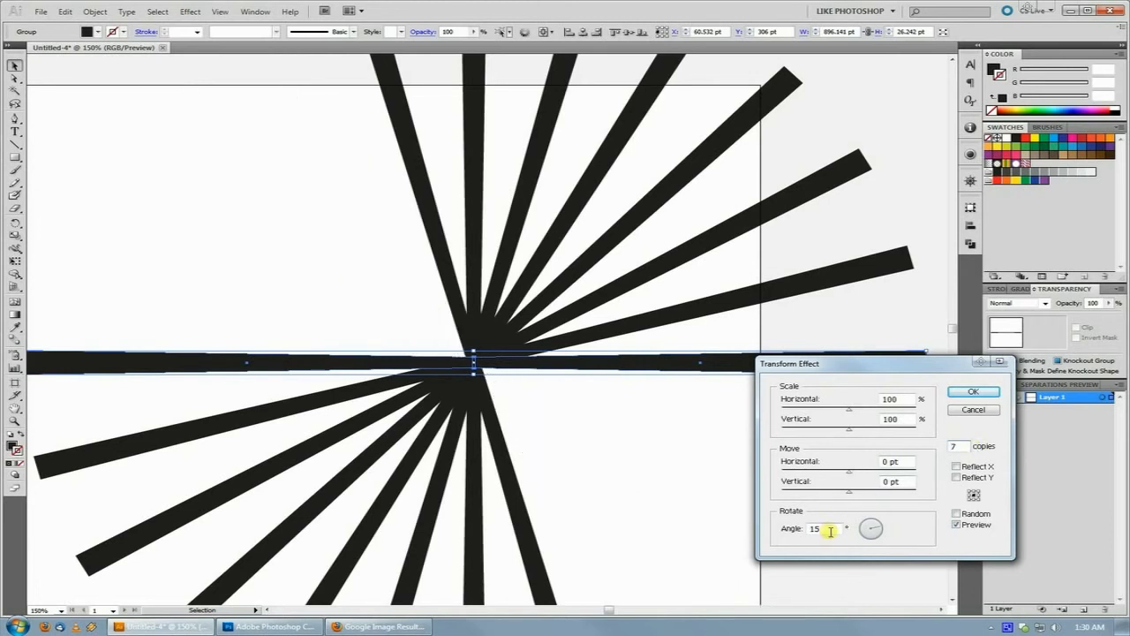
{"action": "left_click_drag", "start_coordinate": [829, 529], "coordinate": [781, 529]}
- Raise the copies to 23 and try angles of 36° then 12° in the preview
{"action": "left_click", "coordinate": [964, 446]}
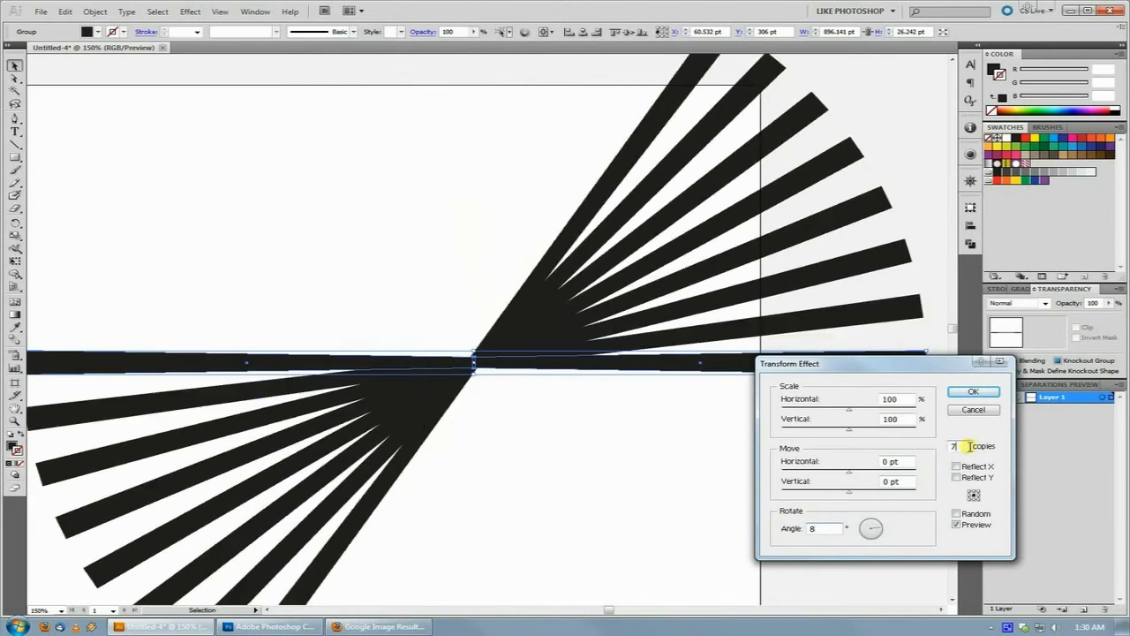
{"action": "key", "text": "Up"}
{"action": "key", "text": "Up"}
{"action": "key", "text": "Up"}
{"action": "key", "text": "Up"}
{"action": "key", "text": "Up"}
{"action": "key", "text": "Up"}
{"action": "key", "text": "Up"}
{"action": "key", "text": "Up"}
{"action": "key", "text": "Up"}
{"action": "key", "text": "Up"}
{"action": "key", "text": "Up"}
{"action": "key", "text": "Up"}
{"action": "key", "text": "Up"}
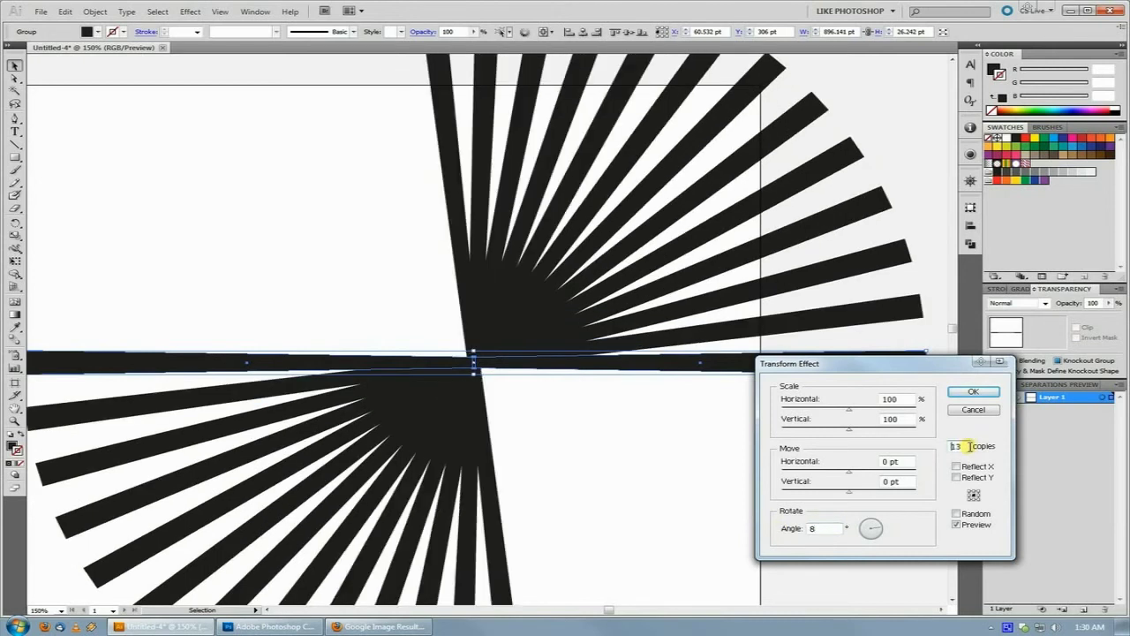
{"action": "key", "text": "Up"}
{"action": "key", "text": "Up"}
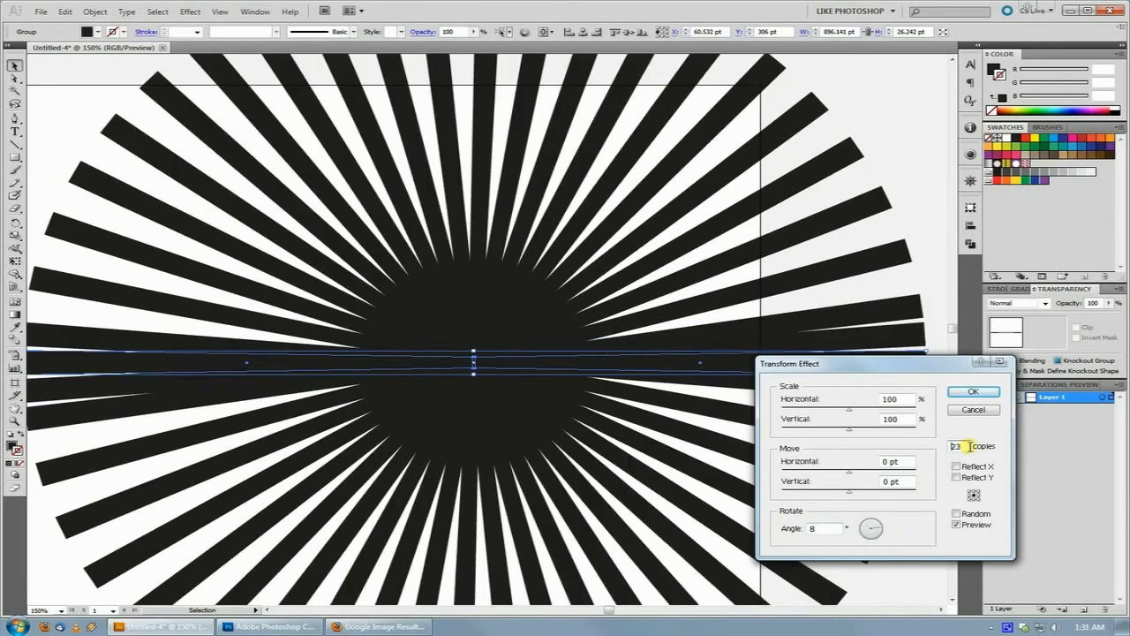
{"action": "key", "text": "Down"}
{"action": "key", "text": "Down"}
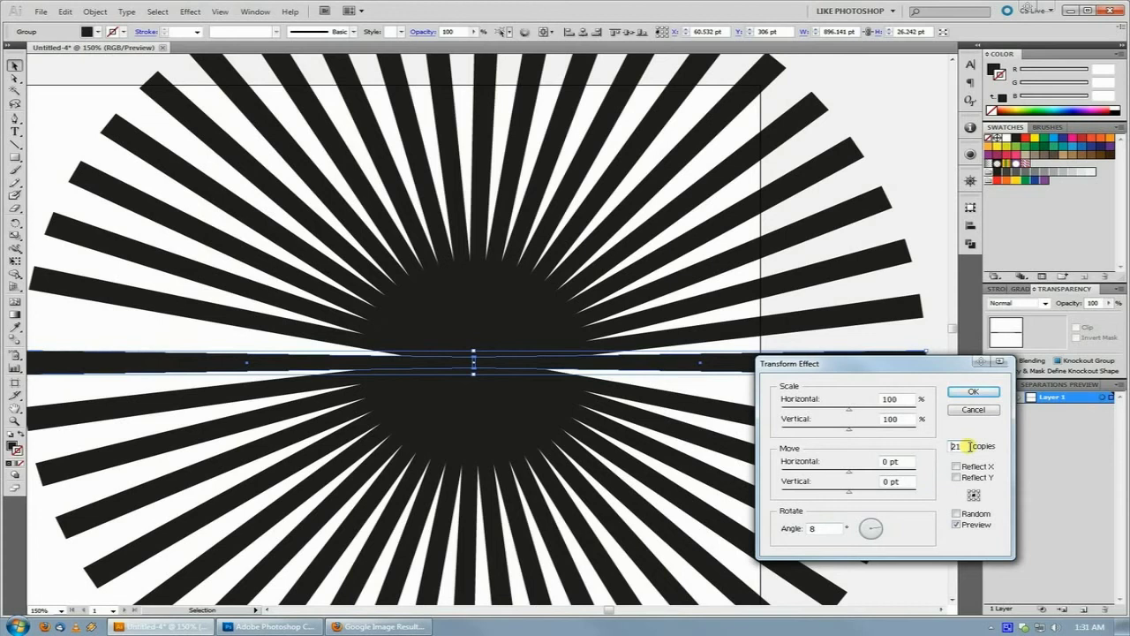
{"action": "key", "text": "Up"}
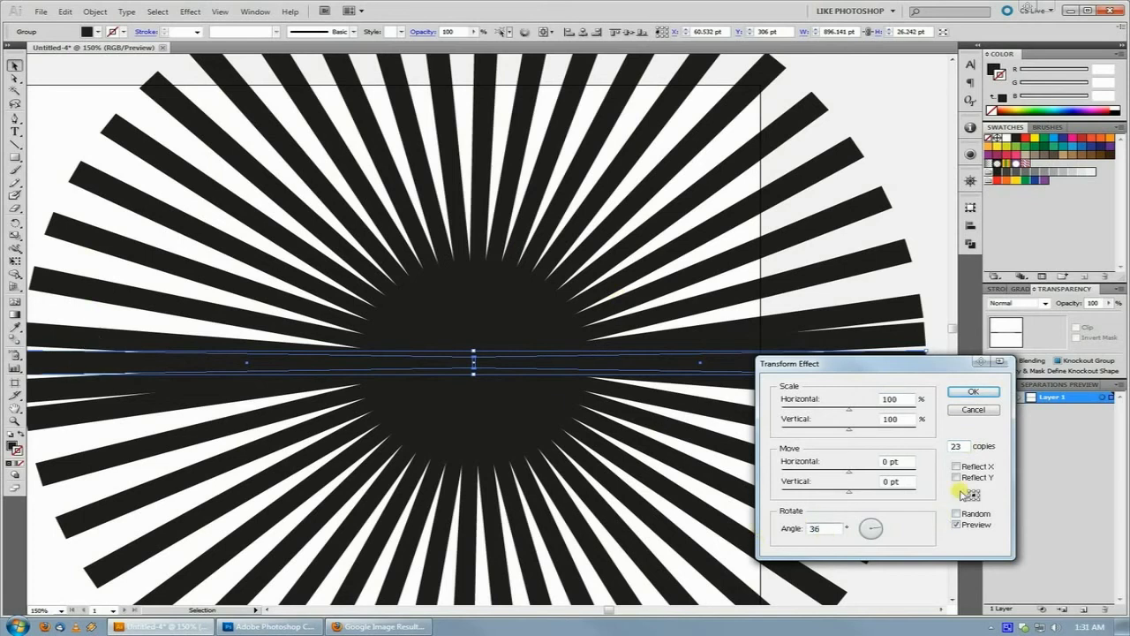
{"action": "left_click", "coordinate": [957, 446]}
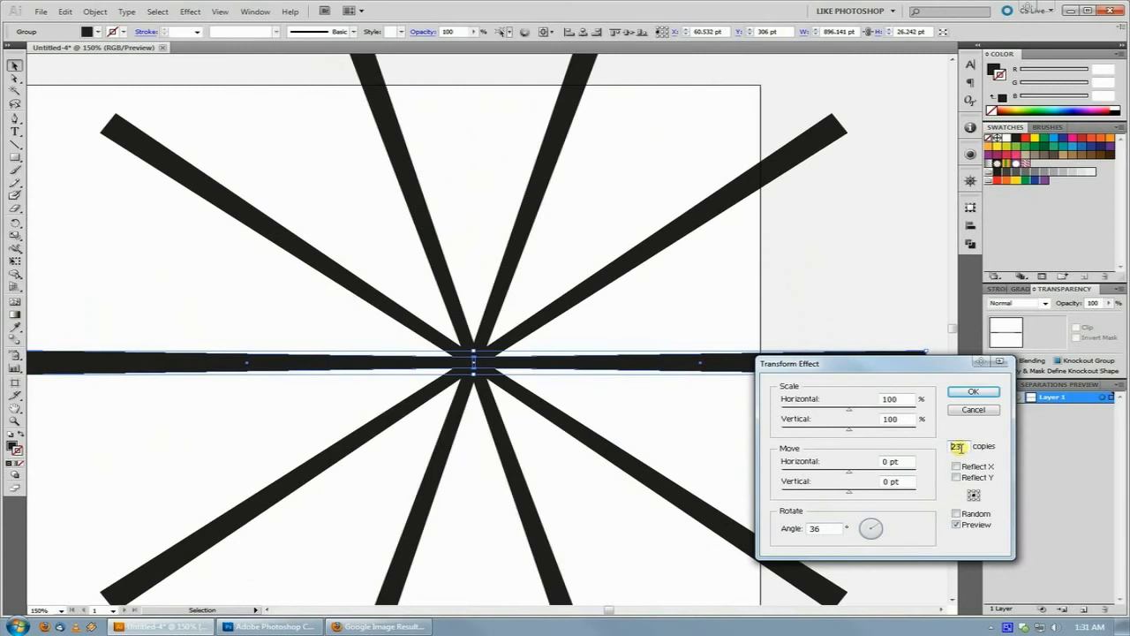
{"action": "left_click_drag", "start_coordinate": [834, 527], "coordinate": [781, 527]}
{"action": "left_click", "coordinate": [961, 446]}
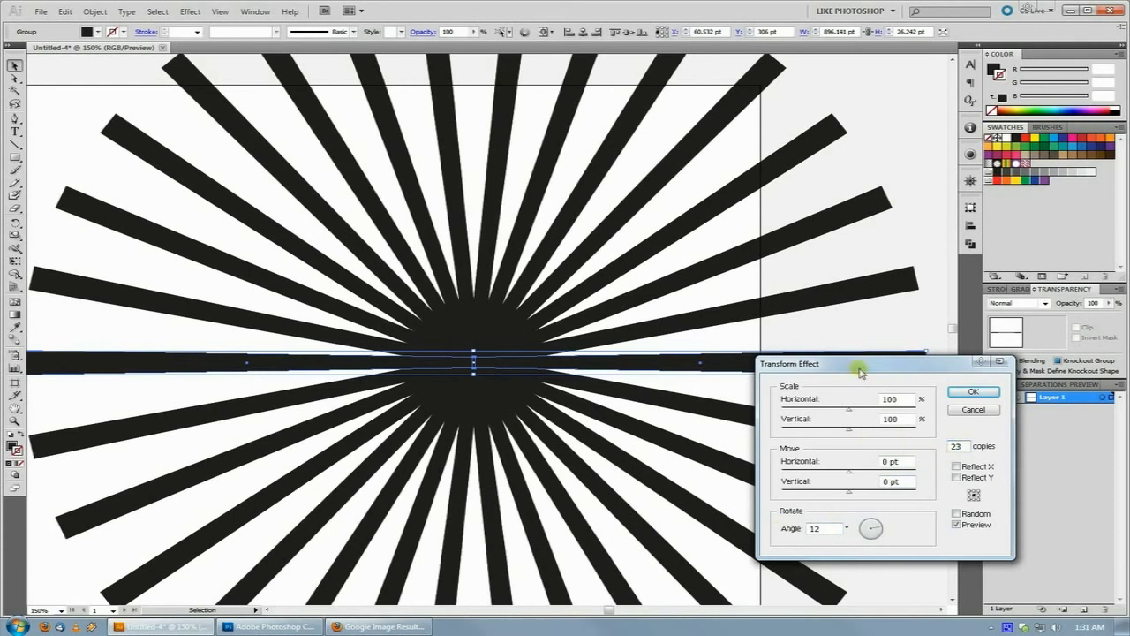
- Confirm the 23-copy Transform and expand its appearance into real paths
{"action": "left_click", "coordinate": [974, 392]}
{"action": "key", "text": "ctrl+minus"}
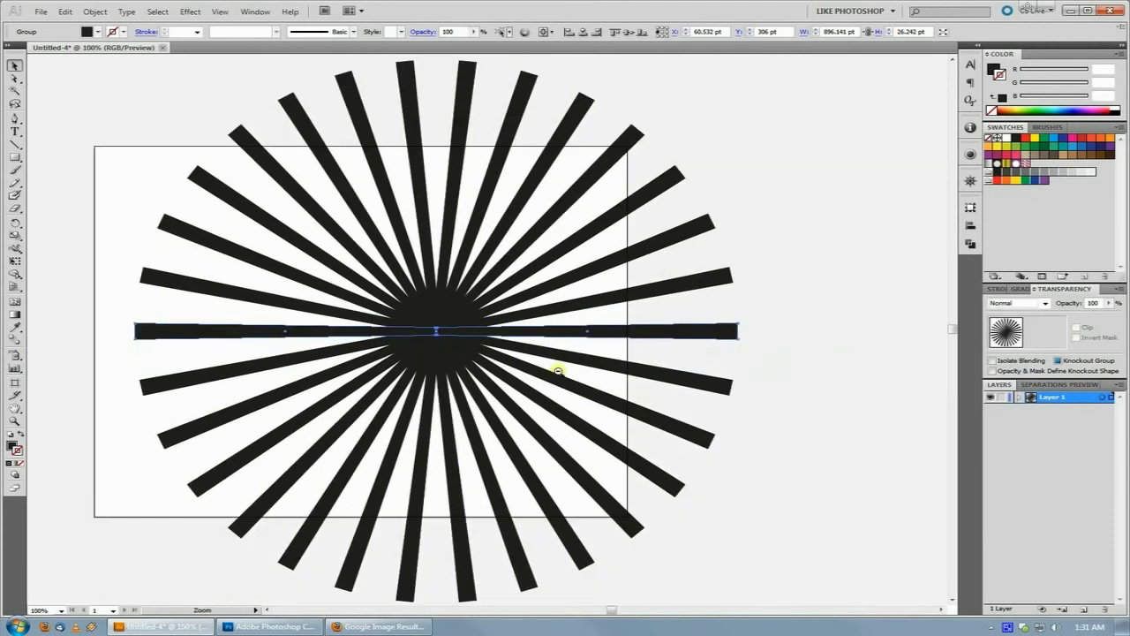
{"action": "left_click", "coordinate": [96, 13]}
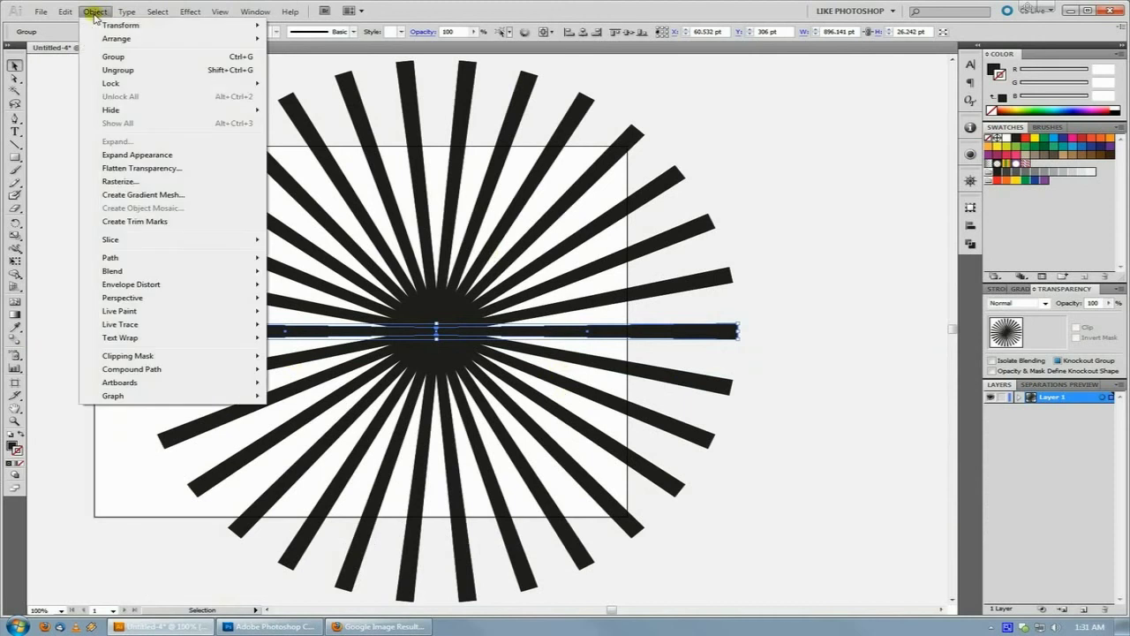
{"action": "left_click", "coordinate": [132, 155]}
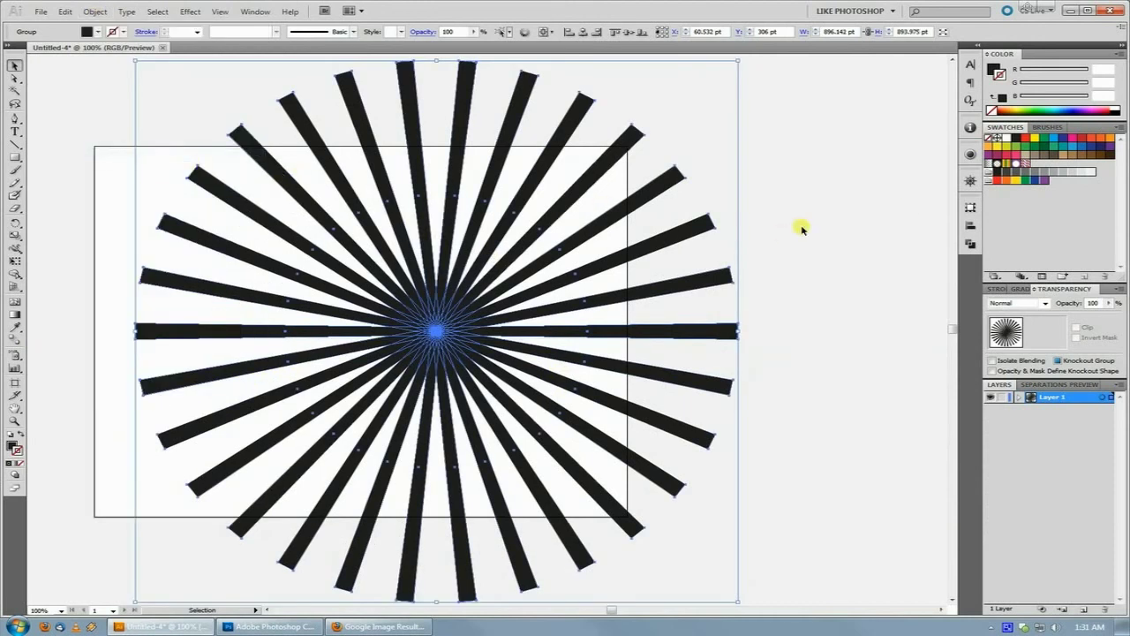
- Unite all the rays into one compound path and scale it down to fit the artboard
{"action": "left_click", "coordinate": [968, 245]}
{"action": "left_click", "coordinate": [826, 226]}
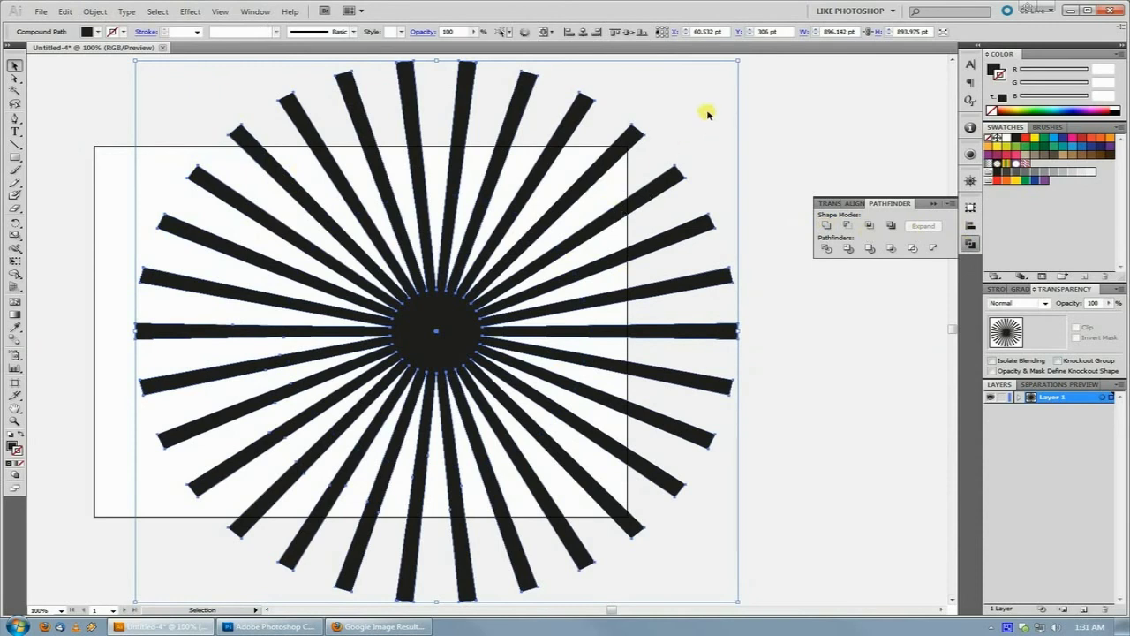
{"action": "left_click_drag", "start_coordinate": [738, 60], "coordinate": [604, 180]}
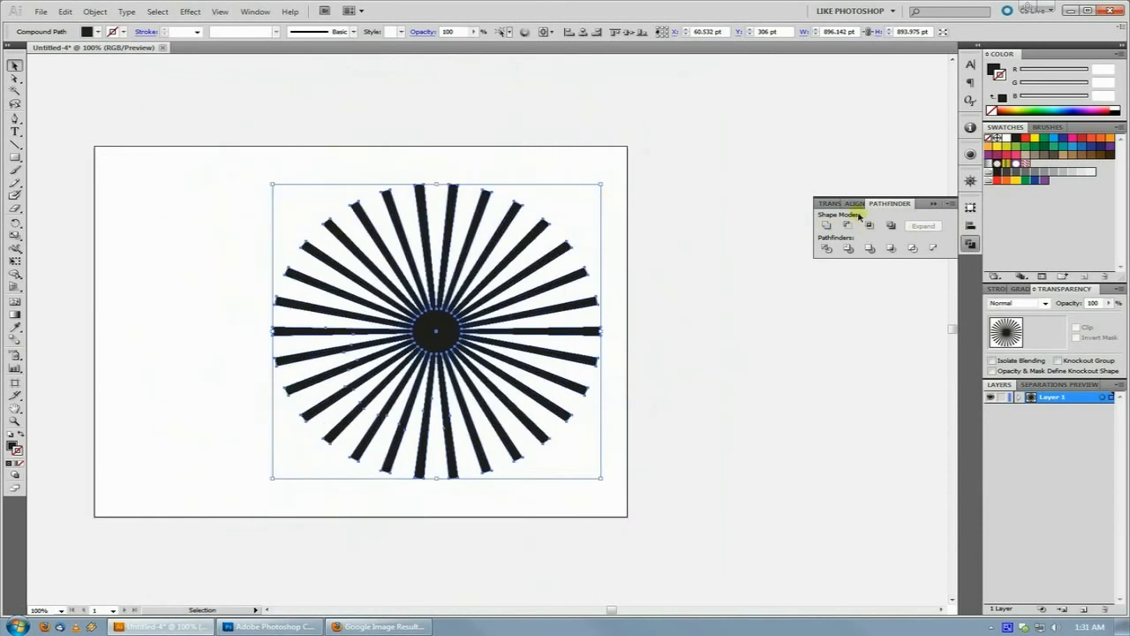
- Fill the starburst with a Radial gradient from the Gradient panel
{"action": "left_click", "coordinate": [1035, 290]}
{"action": "left_click", "coordinate": [1043, 306]}
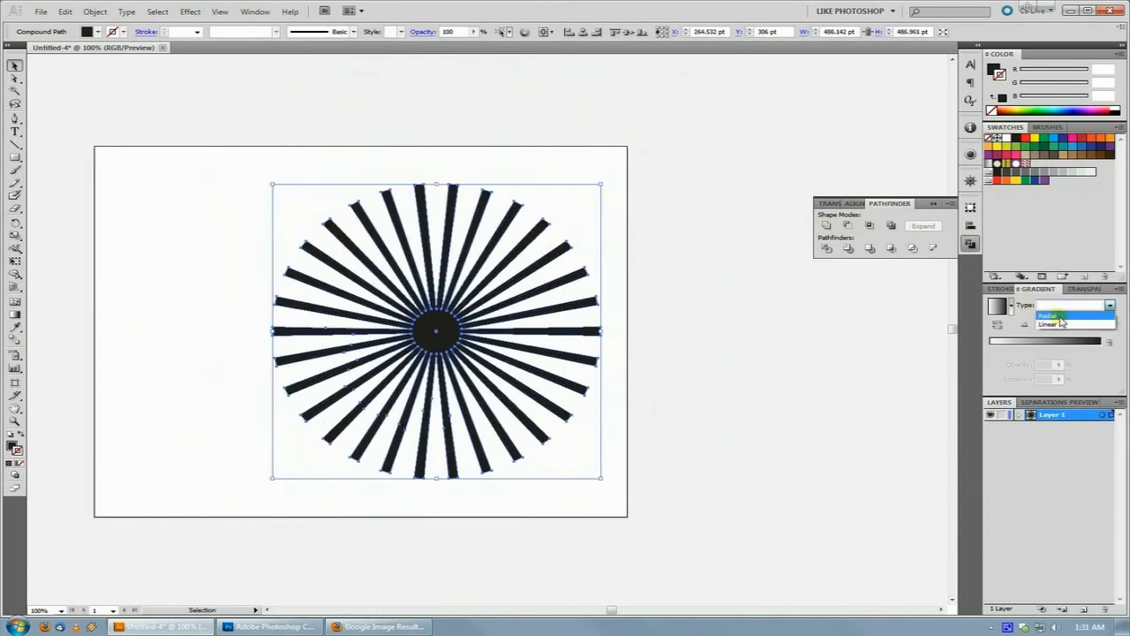
{"action": "left_click", "coordinate": [1054, 323]}
- Zoom in on the starburst and drag it to recentre it on the artboard
{"action": "left_click", "coordinate": [659, 324]}
{"action": "left_click_drag", "start_coordinate": [217, 171], "coordinate": [681, 473]}
{"action": "key", "text": "v"}
{"action": "left_click", "coordinate": [513, 324]}
{"action": "left_click_drag", "start_coordinate": [513, 324], "coordinate": [422, 222]}
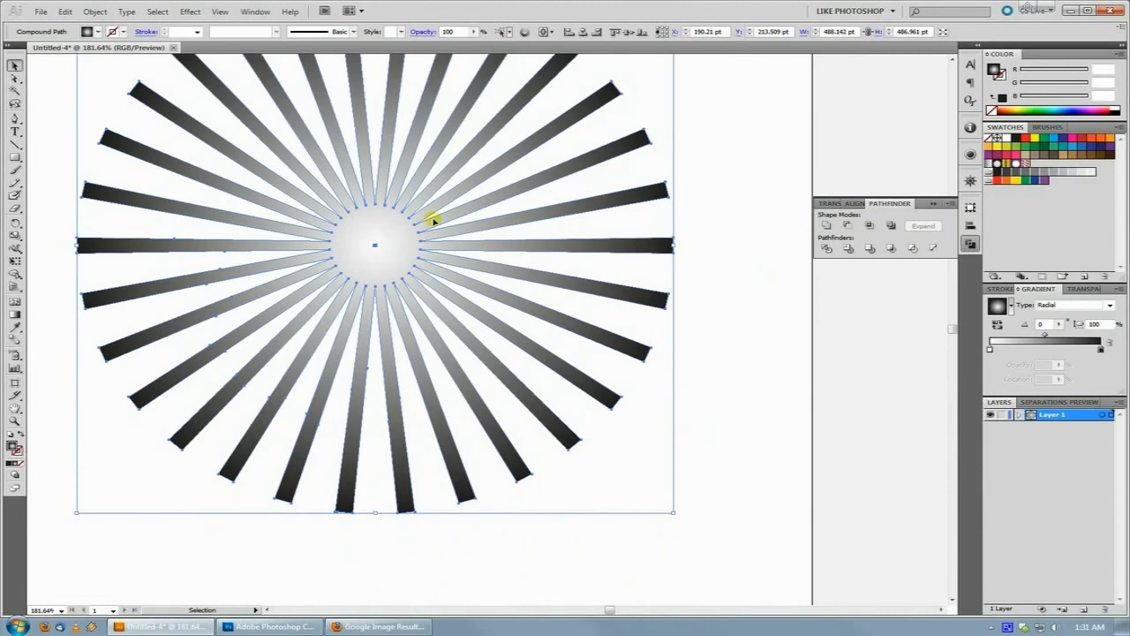
{"action": "left_click_drag", "start_coordinate": [379, 239], "coordinate": [429, 310]}
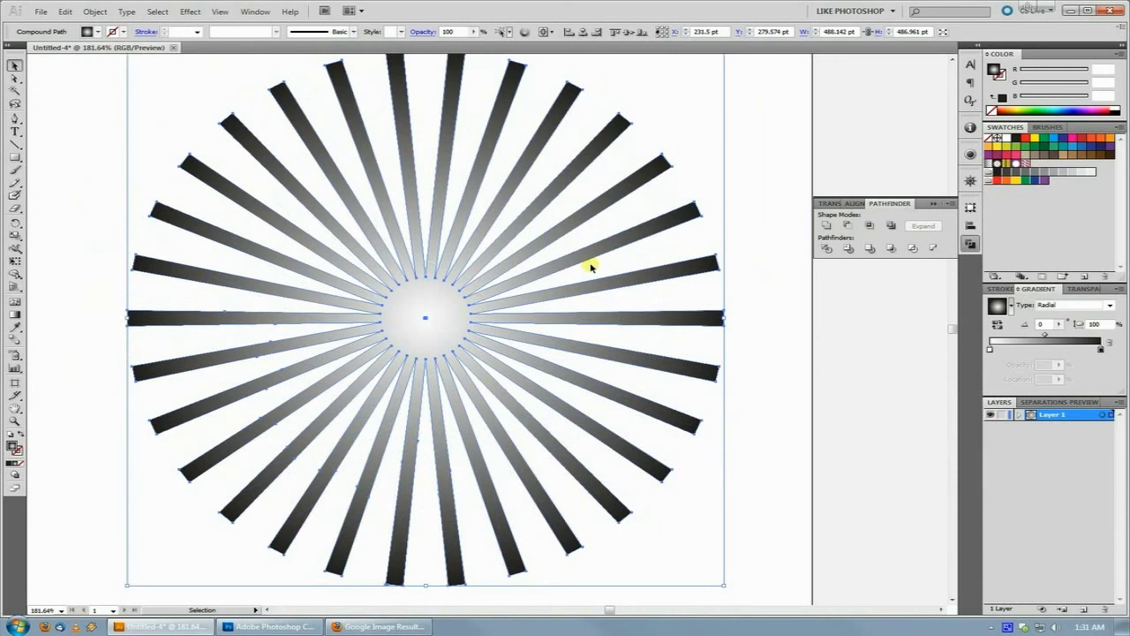